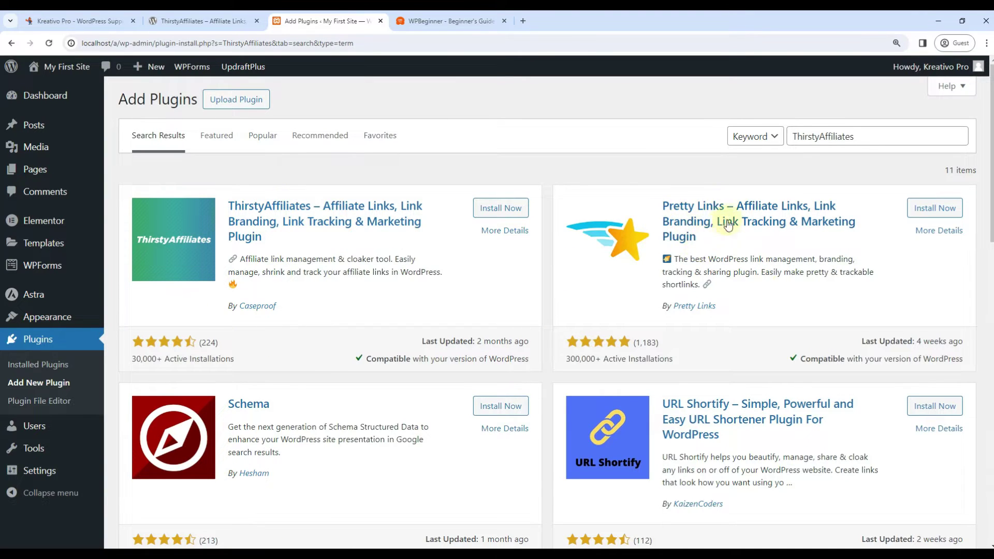
# Install the ThirstyAffiliates plugin from Add Plugins and activate it
pyautogui.click(495, 208)
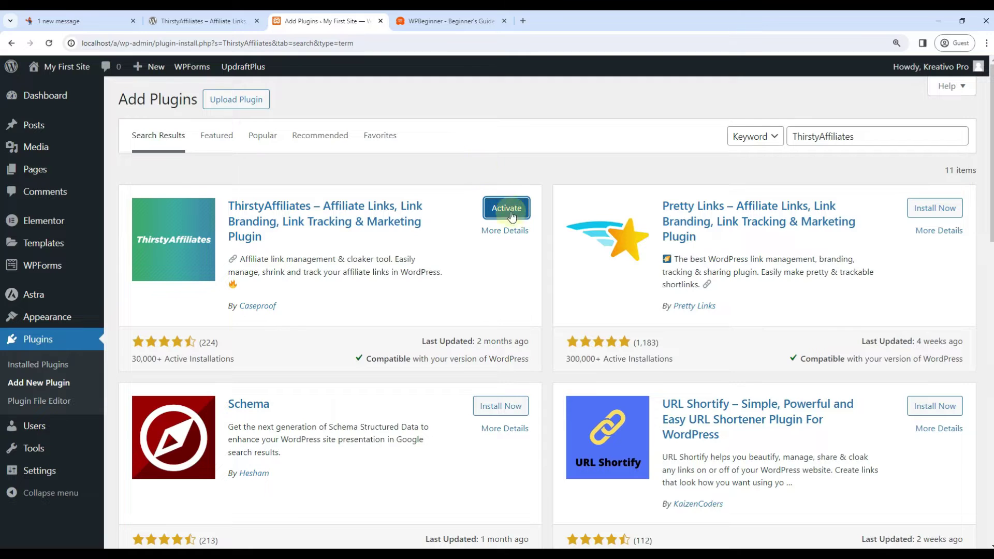
pyautogui.click(506, 208)
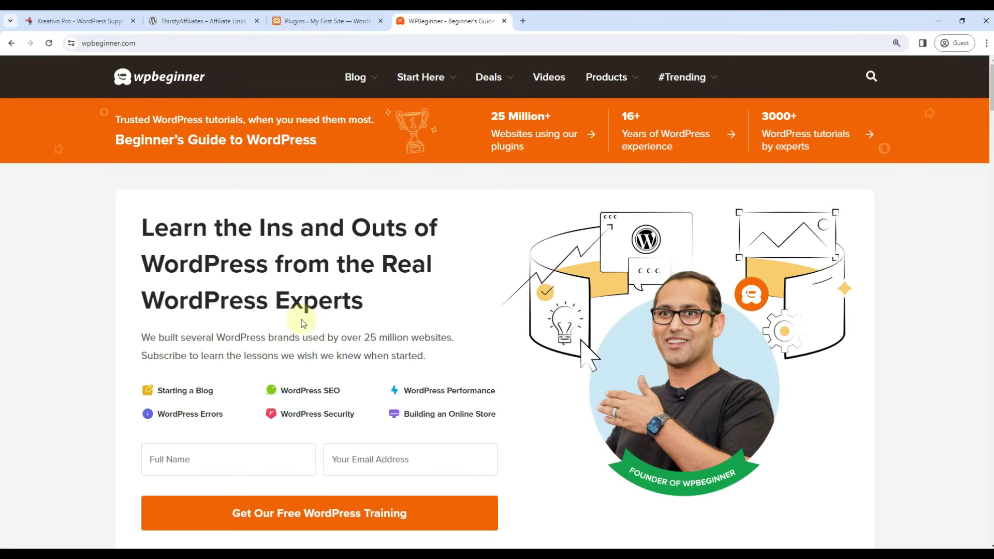
# Open WPBeginner's Bluehost Coupon deal and copy the CLICKHERE link address
pyautogui.moveTo(489, 78)
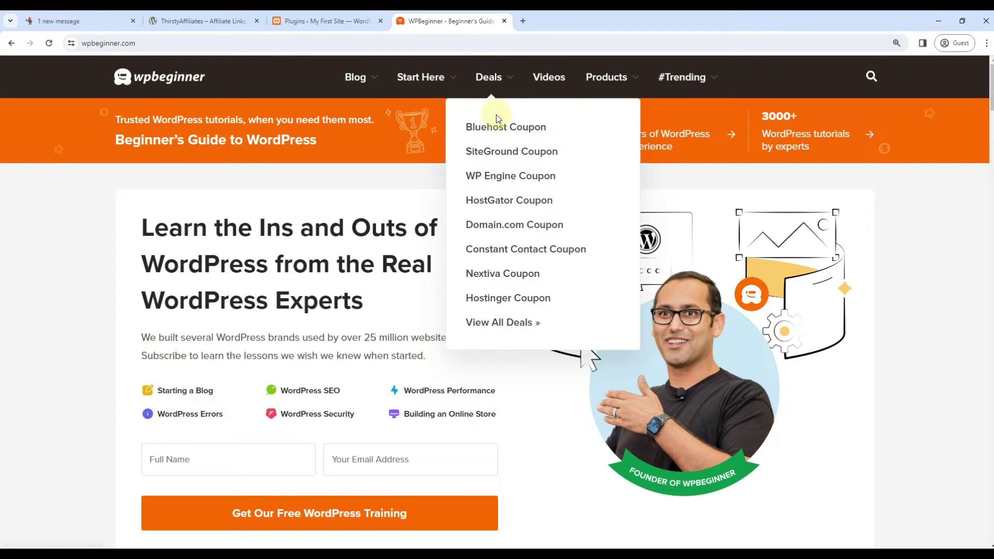
pyautogui.click(501, 127)
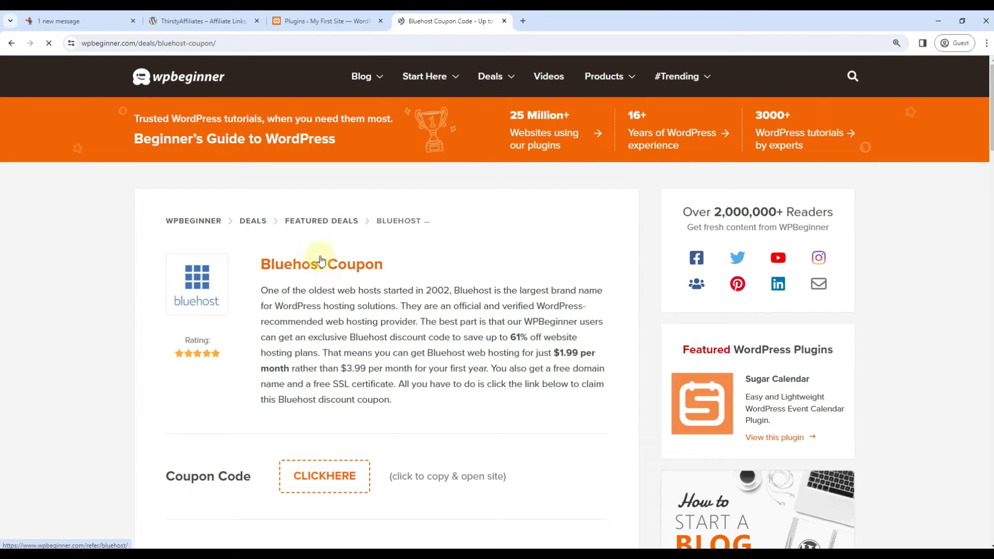
pyautogui.rightClick(327, 470)
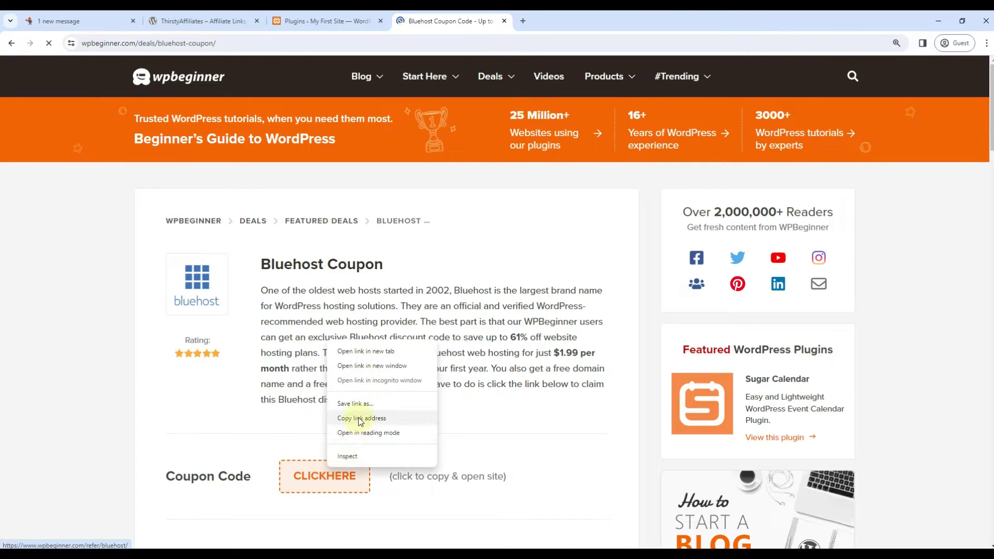
pyautogui.click(355, 418)
# Load the copied wpbeginner.com/refer/bluehost/ link in a new browser tab
pyautogui.hotkey('ctrl', 't')
pyautogui.hotkey('ctrl', 'v')
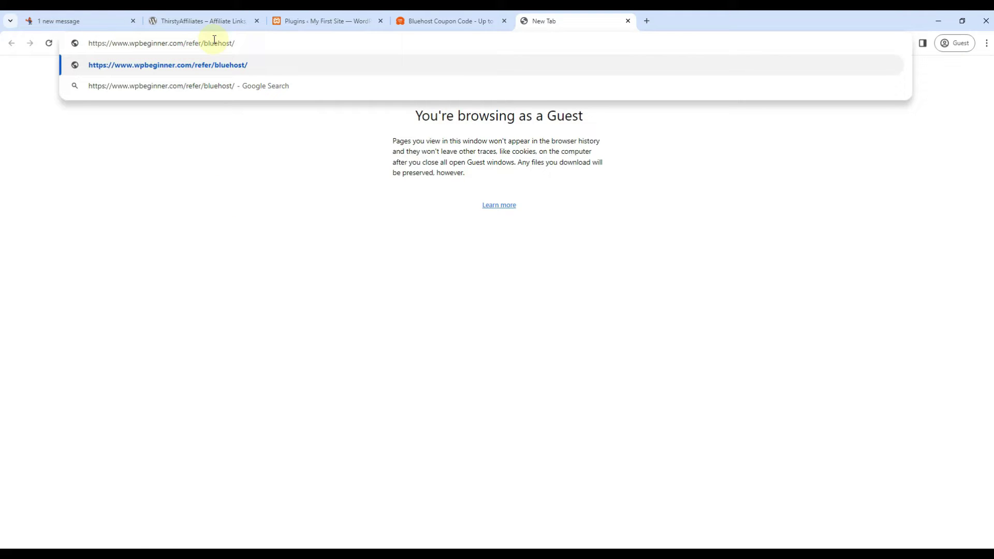
pyautogui.click(646, 21)
pyautogui.hotkey('ctrl', 'v')
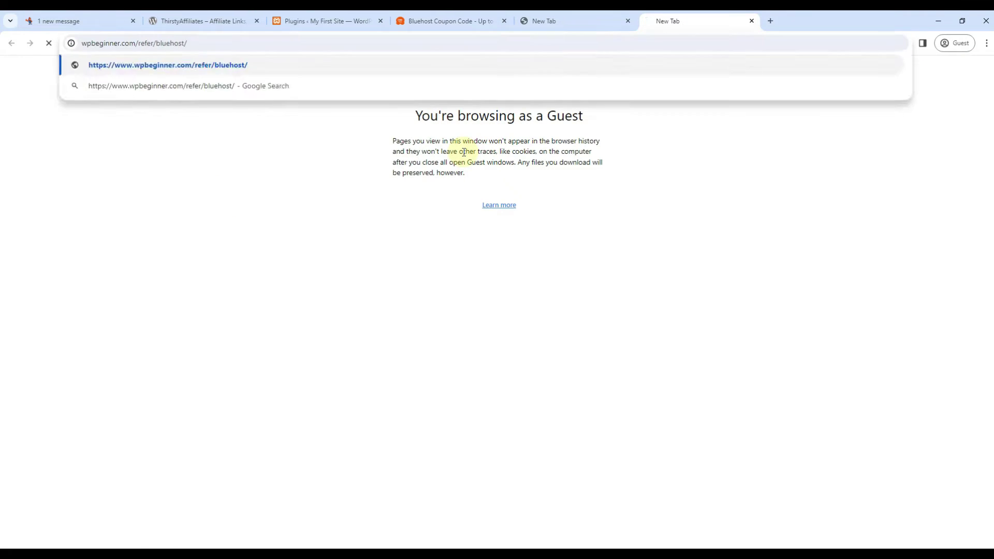
pyautogui.press('Return')
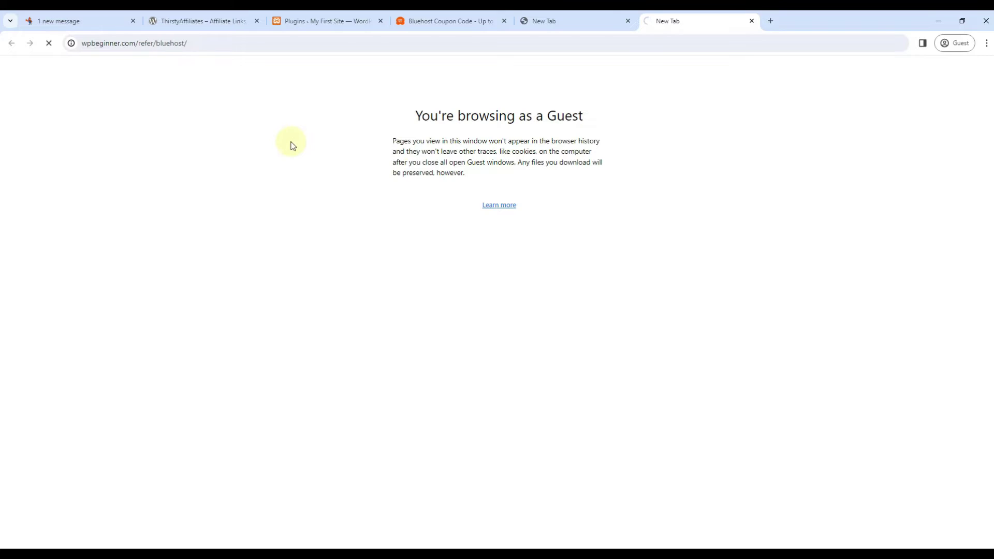
pyautogui.click(328, 42)
pyautogui.hotkey('ctrl', 'c')
pyautogui.hotkey('alt', 'Tab')
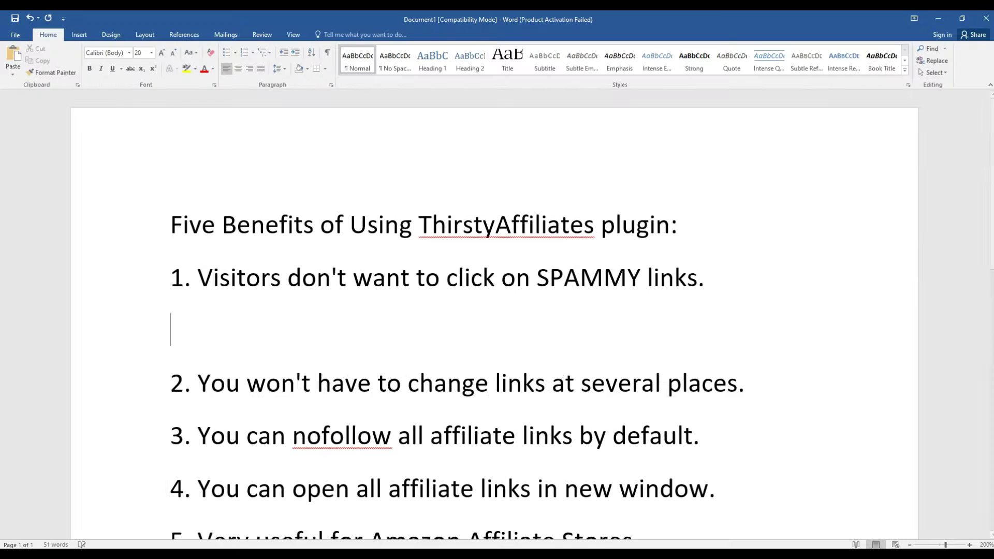
pyautogui.hotkey('ctrl', 'v')
pyautogui.press('Return')
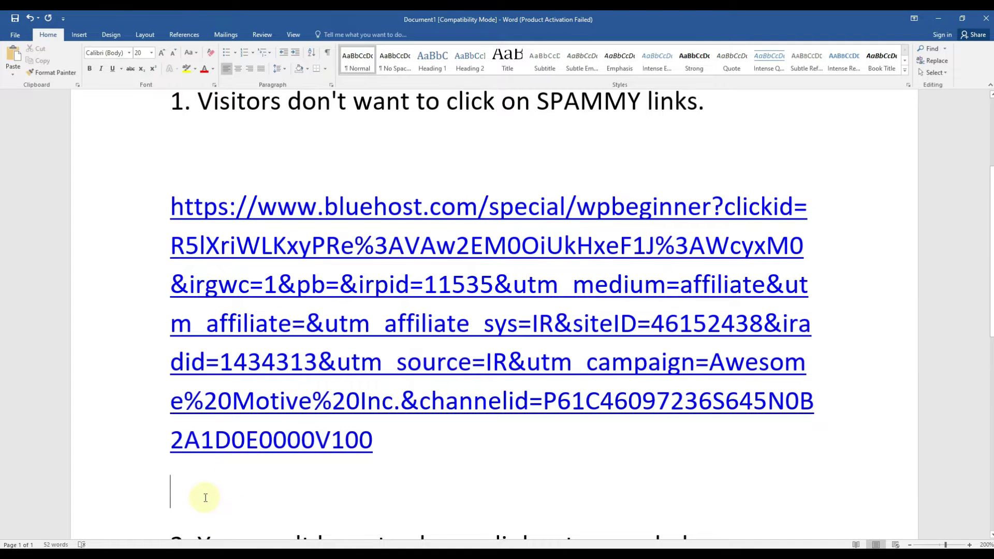
pyautogui.moveTo(200, 497); pyautogui.dragTo(172, 173)
pyautogui.press('BackSpace')
pyautogui.press('BackSpace')
pyautogui.scroll(3, 388, 276)
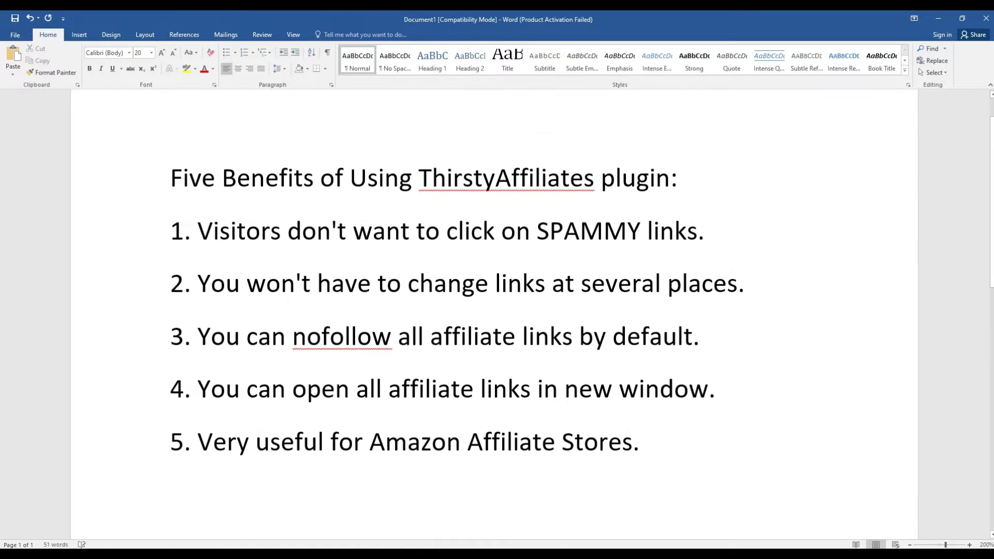
pyautogui.scroll(1, 445, 222)
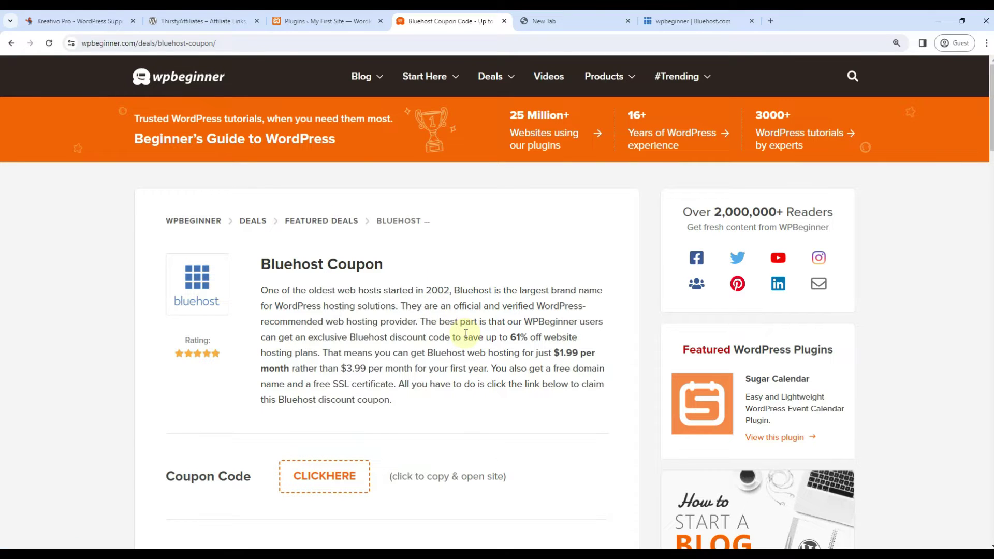
# Move between the plugin tab, Bluehost offer tab and Word document, opening another coupon tab
pyautogui.hotkey('ctrl', '2')
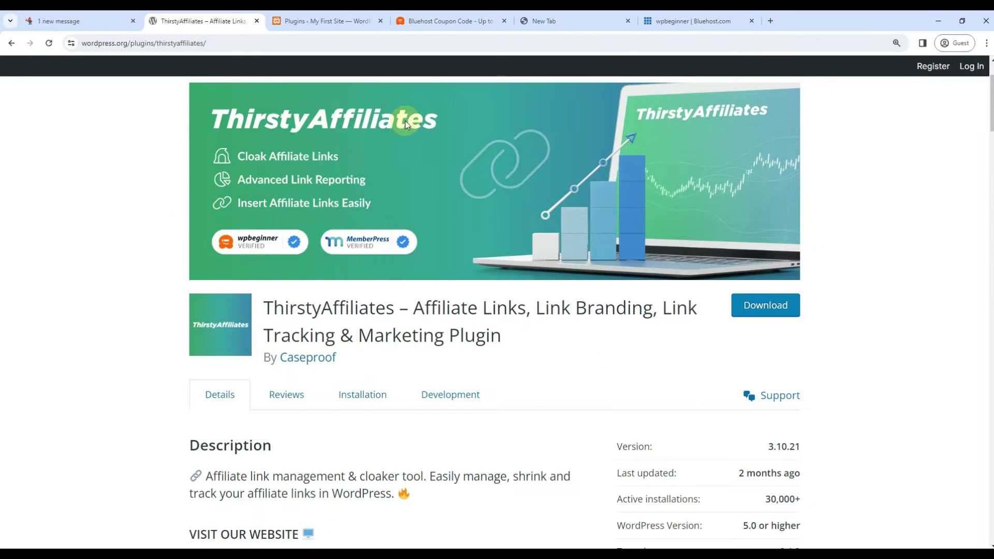
pyautogui.hotkey('ctrl', '6')
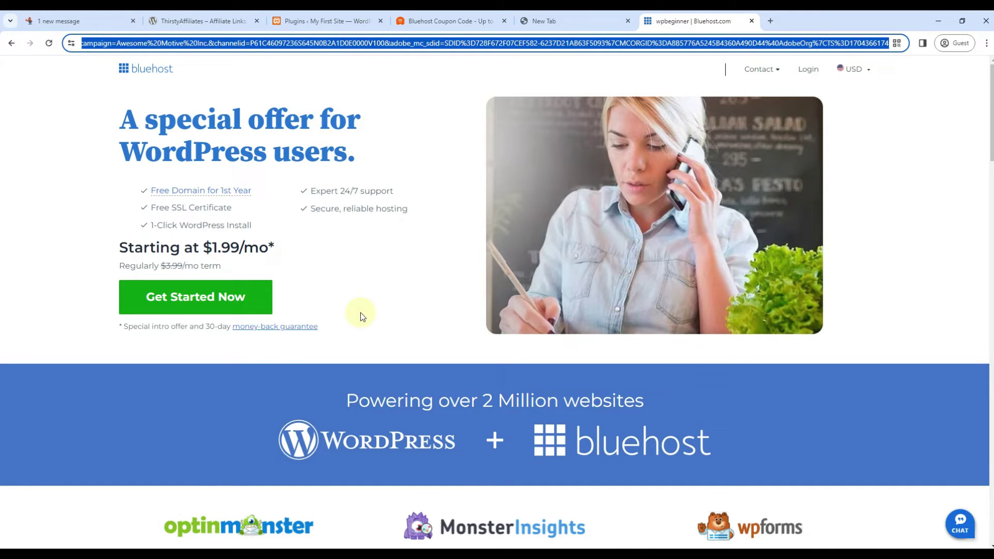
pyautogui.hotkey('alt', 'Tab')
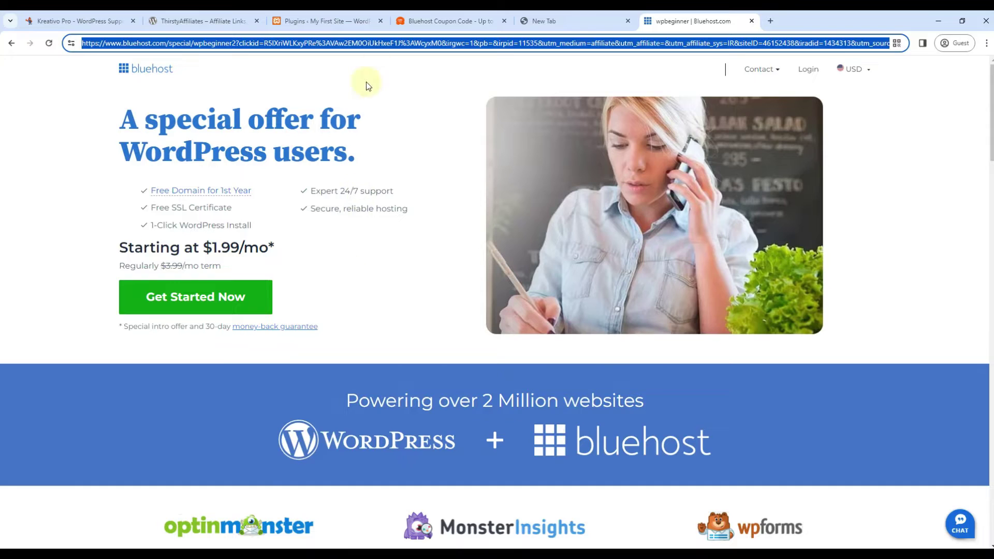
pyautogui.click(414, 22)
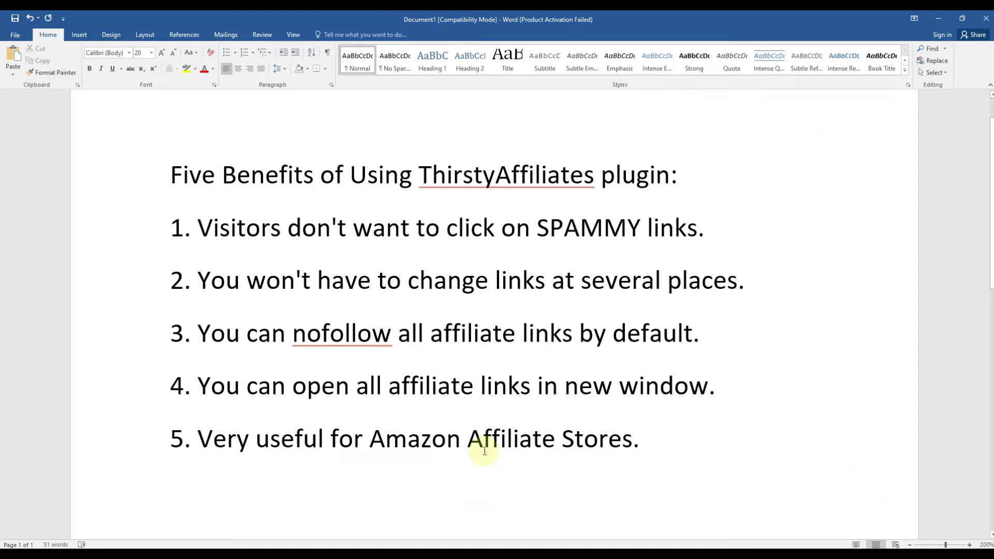
pyautogui.click(369, 542)
pyautogui.hotkey('alt', 'Tab')
# Start a new ThirstyAffiliates affiliate link titled Bluehost
pyautogui.click(300, 21)
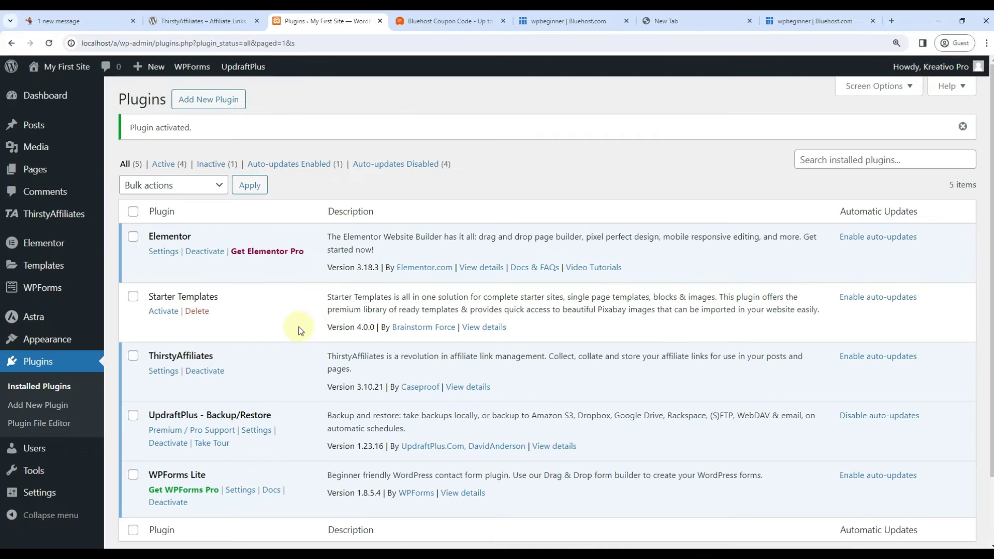
pyautogui.moveTo(68, 214)
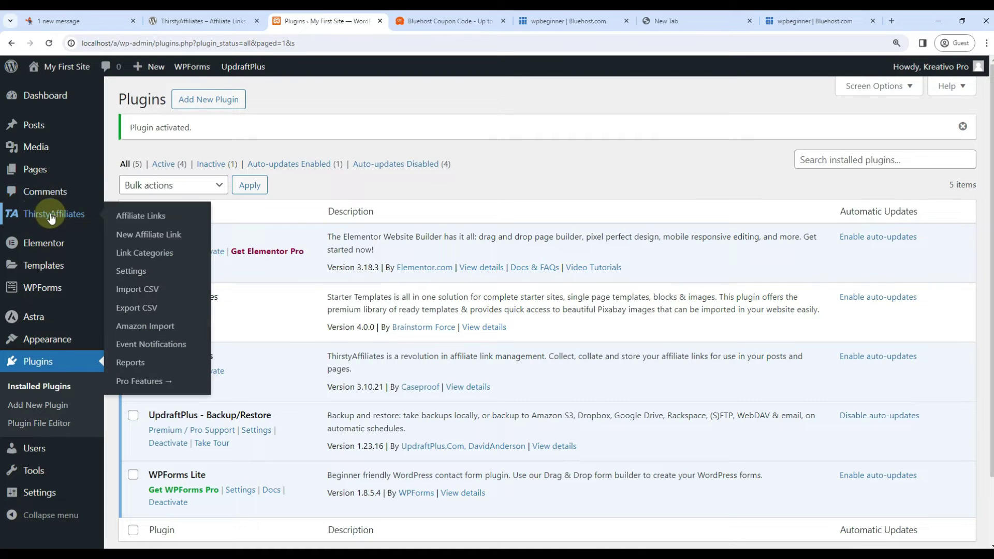
pyautogui.click(157, 217)
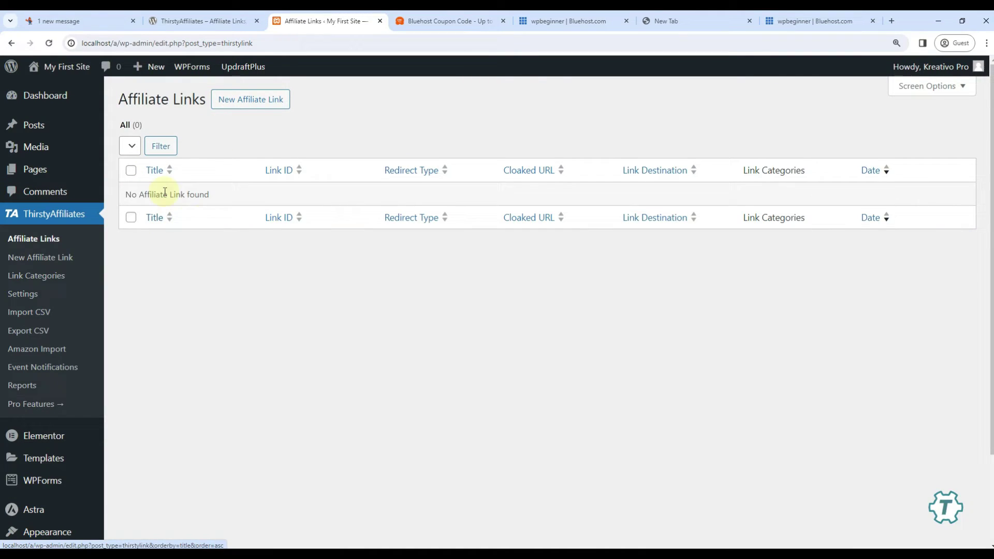
pyautogui.click(243, 101)
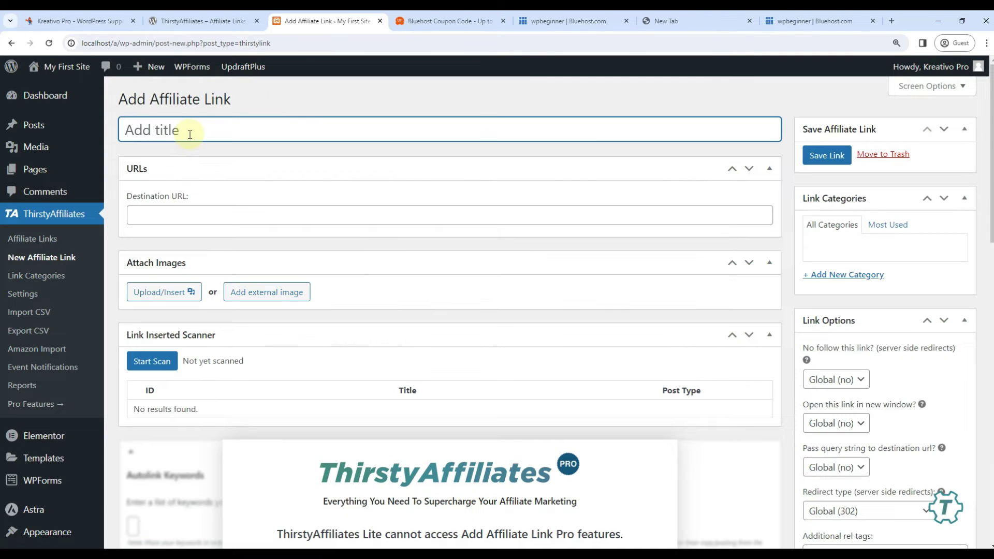
pyautogui.write('Bluehost')
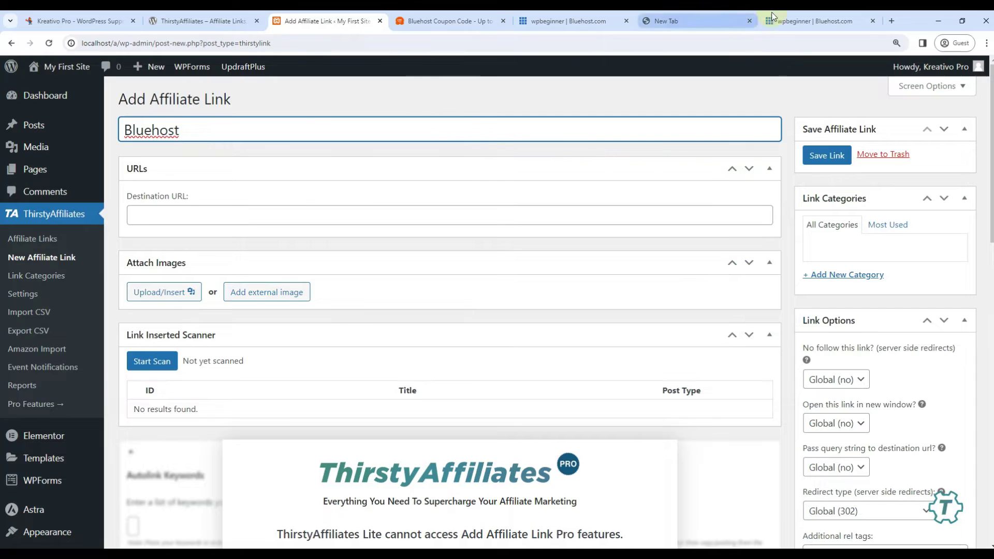
# Paste the Bluehost offer URL as destination, save the link, and keep the bluehost slug
pyautogui.click(811, 21)
pyautogui.click(337, 20)
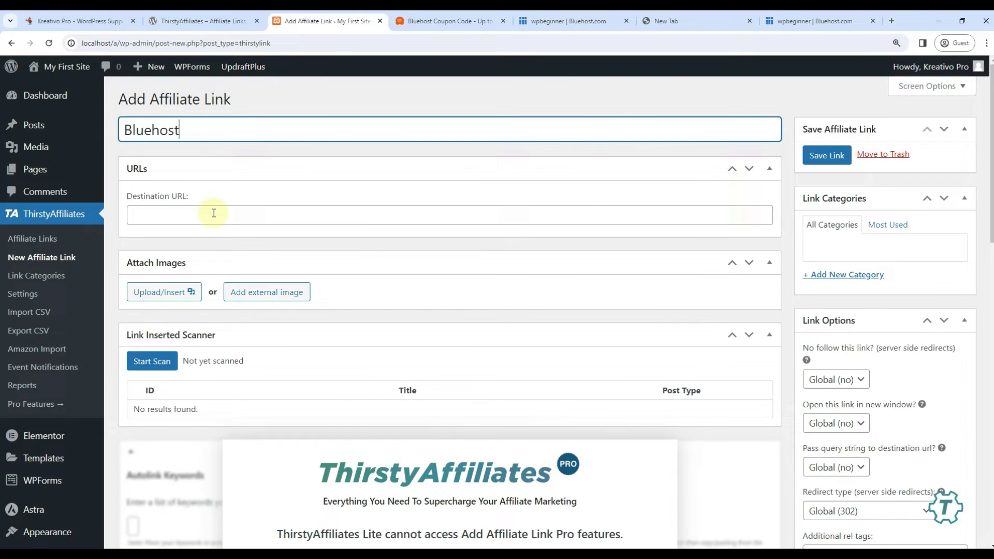
pyautogui.click(210, 211)
pyautogui.hotkey('ctrl', 'v')
pyautogui.click(827, 160)
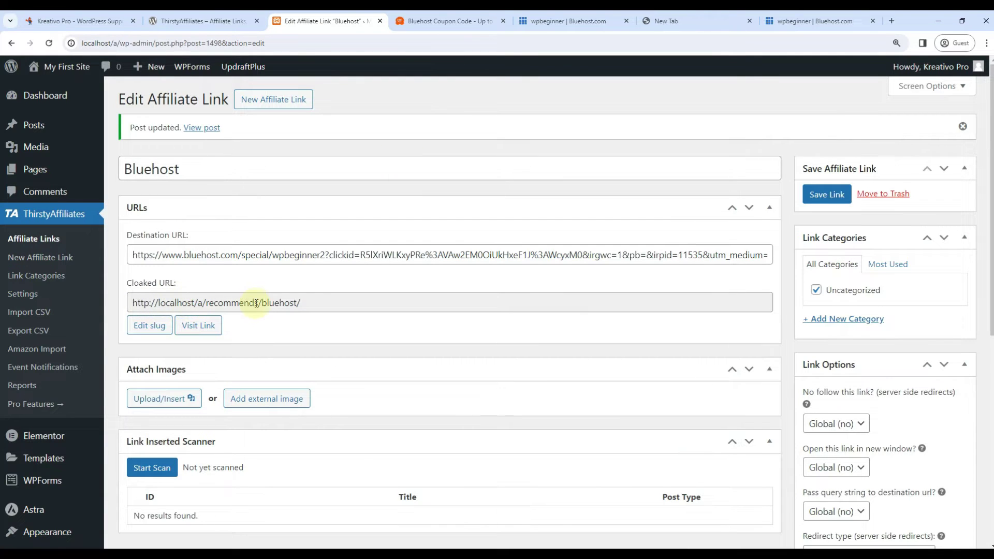
pyautogui.click(150, 326)
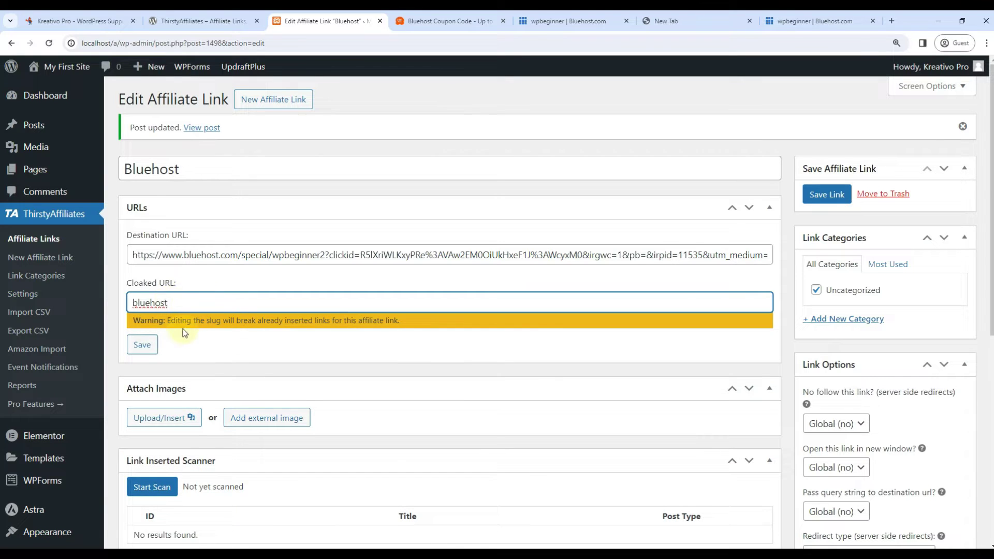
pyautogui.press('Return')
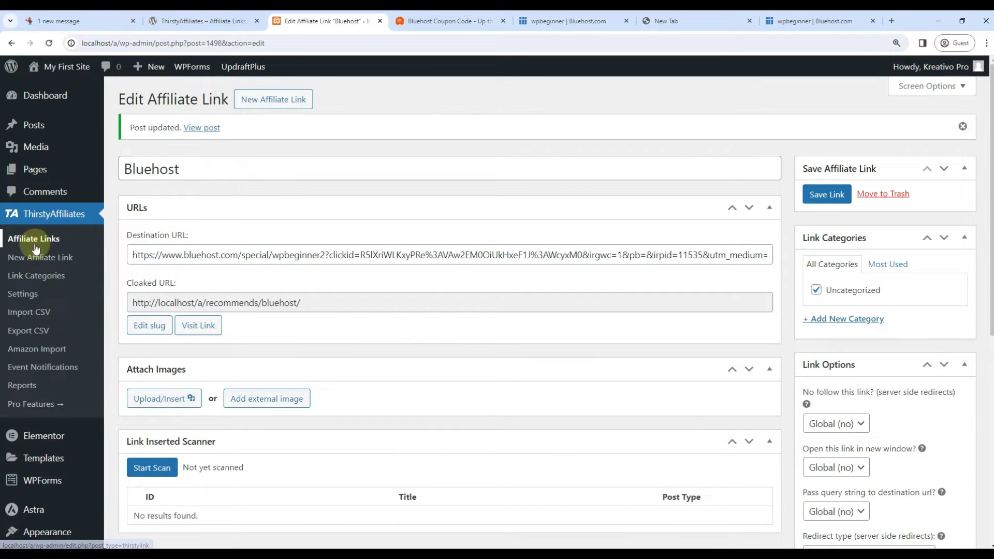
# Create the Domain Registrar and Hosting link categories
pyautogui.click(32, 240)
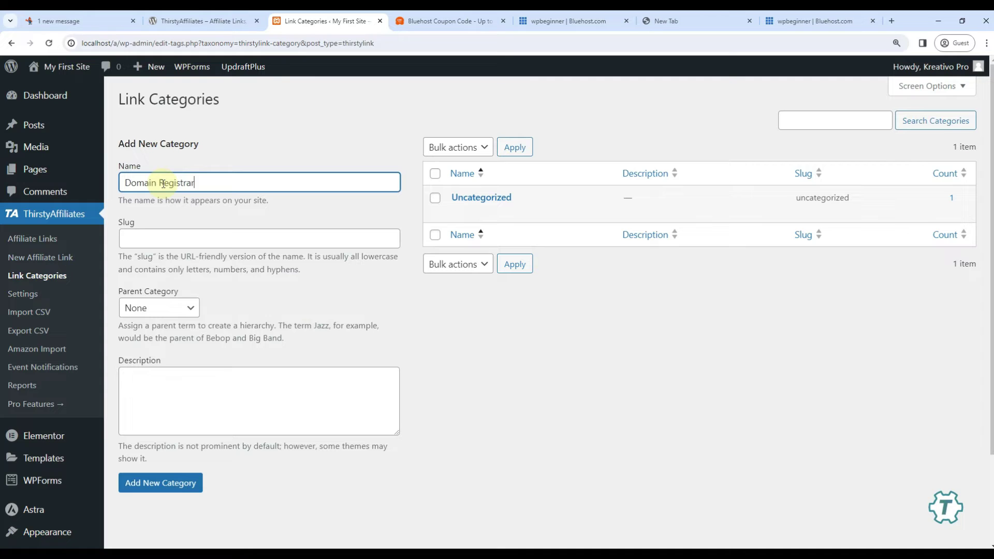
pyautogui.press('Tab')
pyautogui.press('Return')
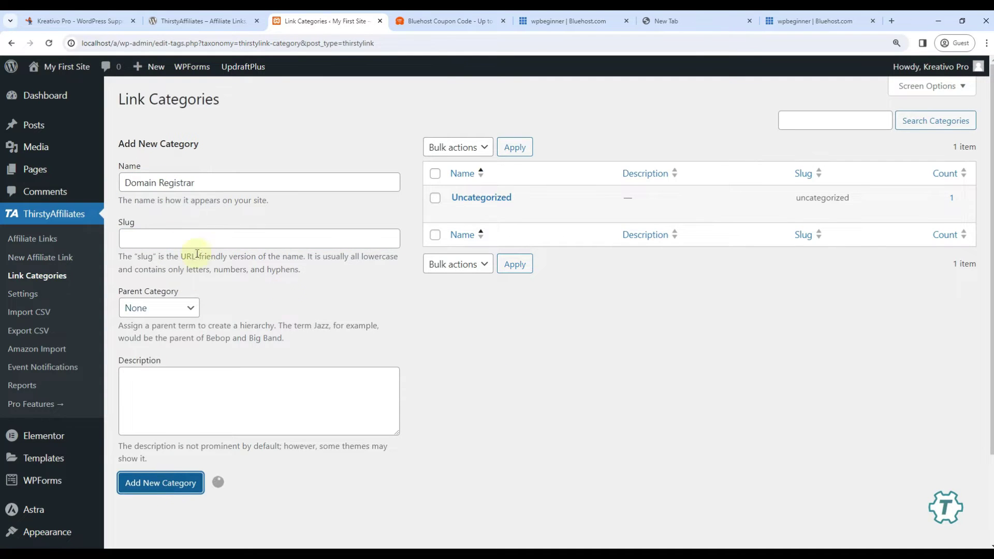
pyautogui.click(165, 216)
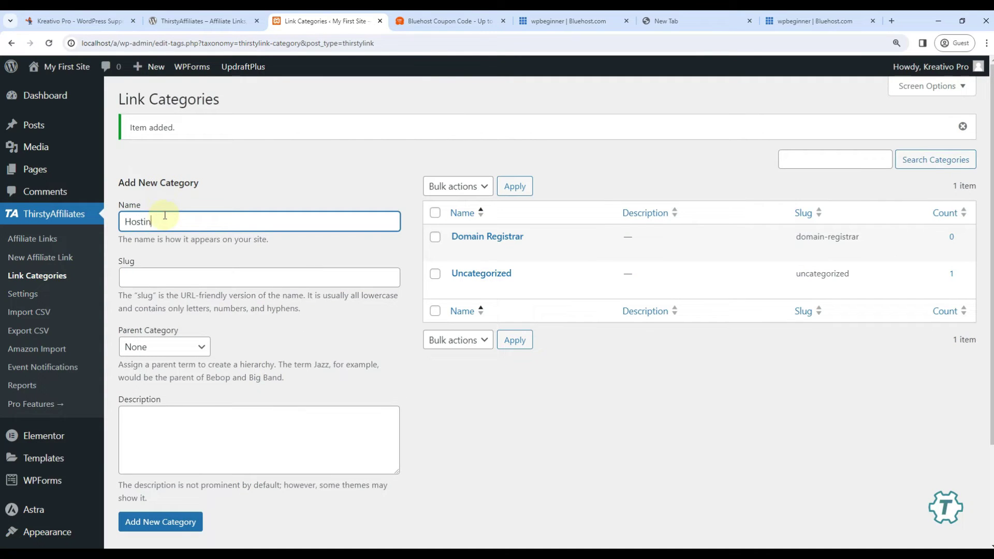
pyautogui.press('Return')
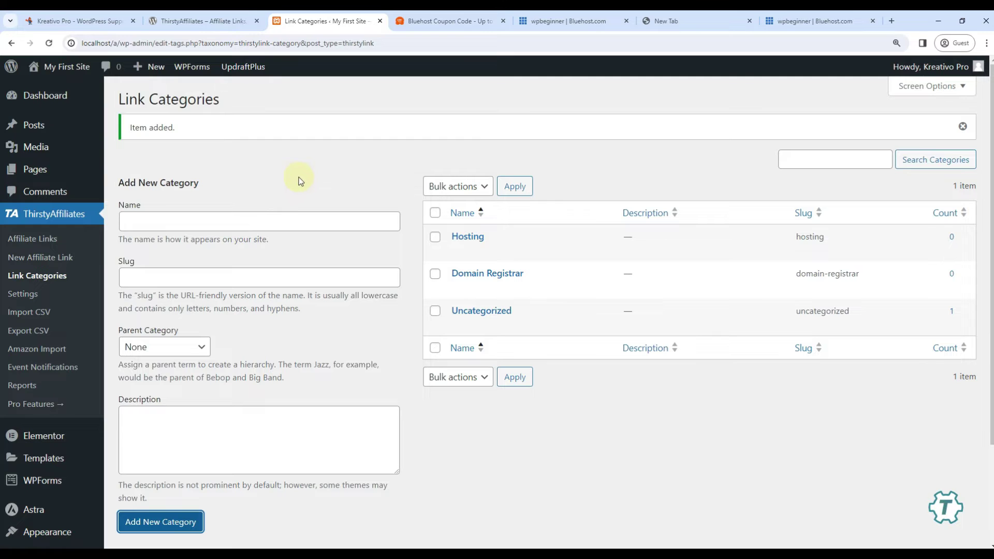
# Move the Bluehost link from Uncategorized to Hosting and save it
pyautogui.click(36, 239)
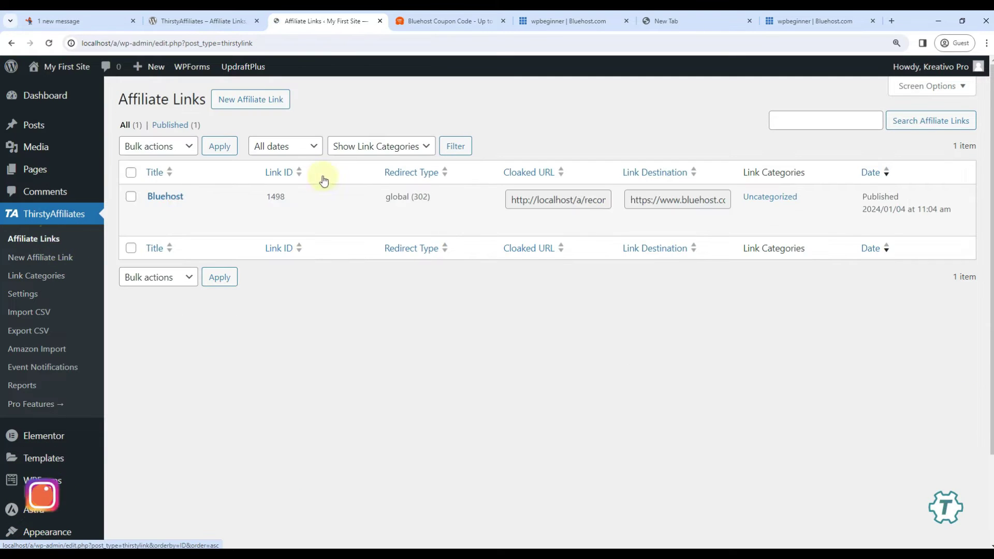
pyautogui.click(150, 214)
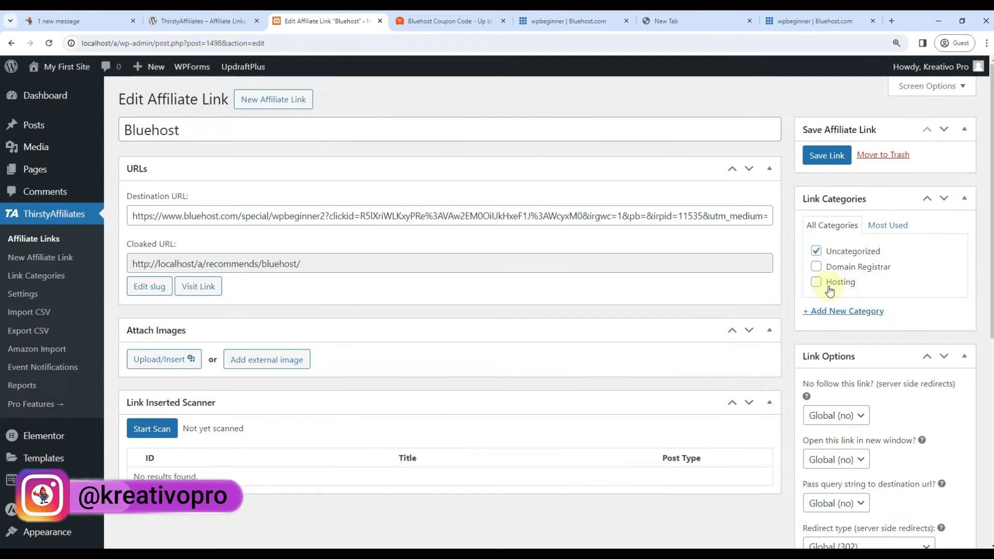
pyautogui.click(817, 283)
pyautogui.click(816, 251)
pyautogui.click(827, 155)
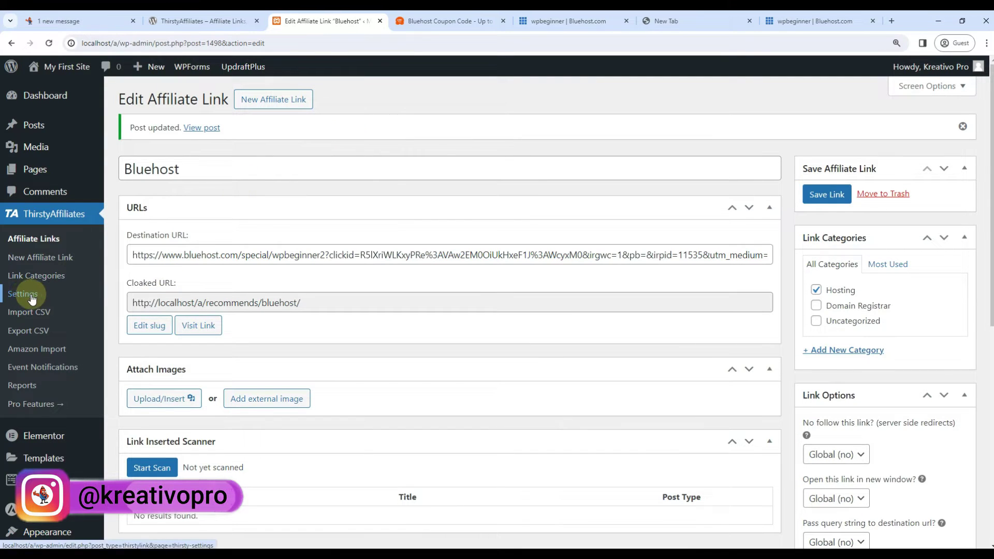
pyautogui.click(25, 295)
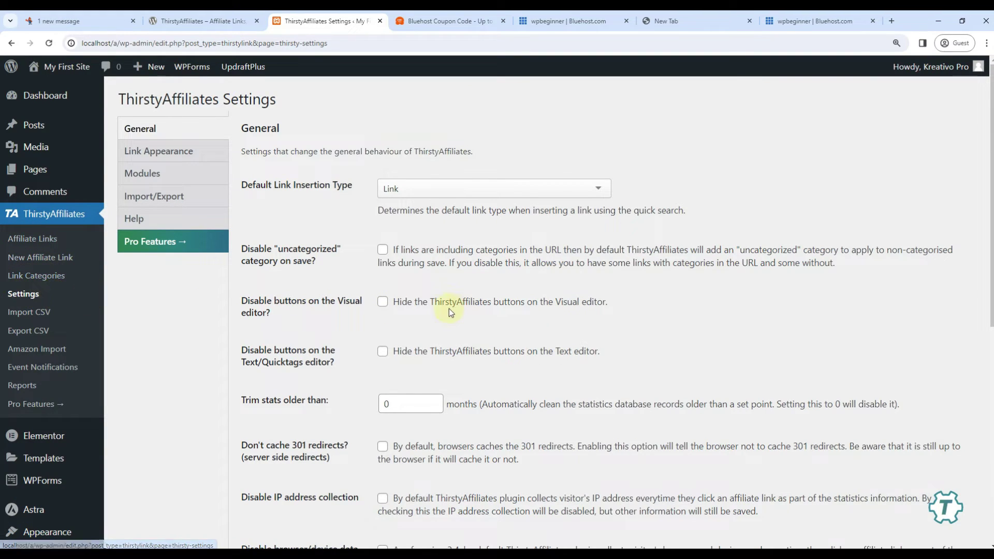
# Open the Link Appearance settings tab
pyautogui.scroll(-10, 304, 225)
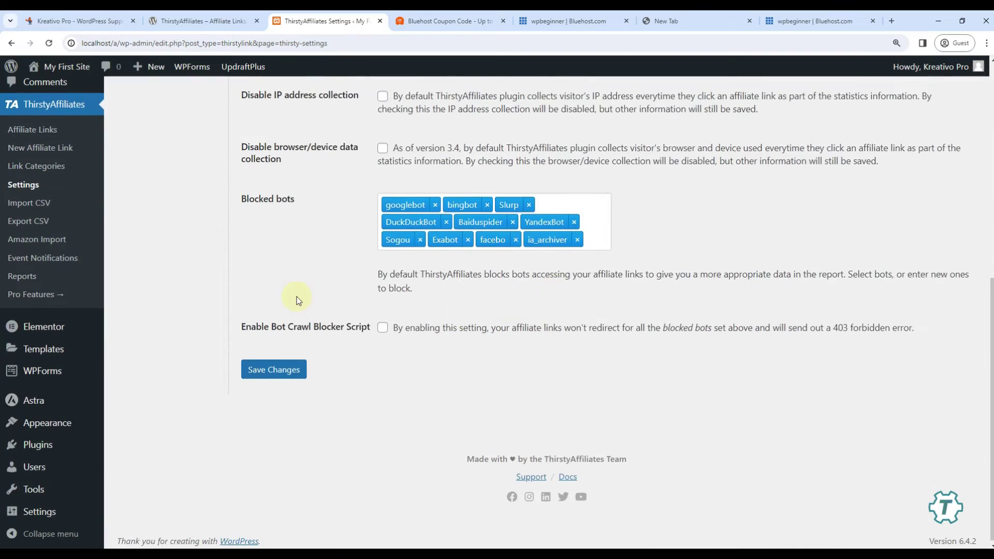
pyautogui.scroll(10, 293, 295)
pyautogui.click(149, 155)
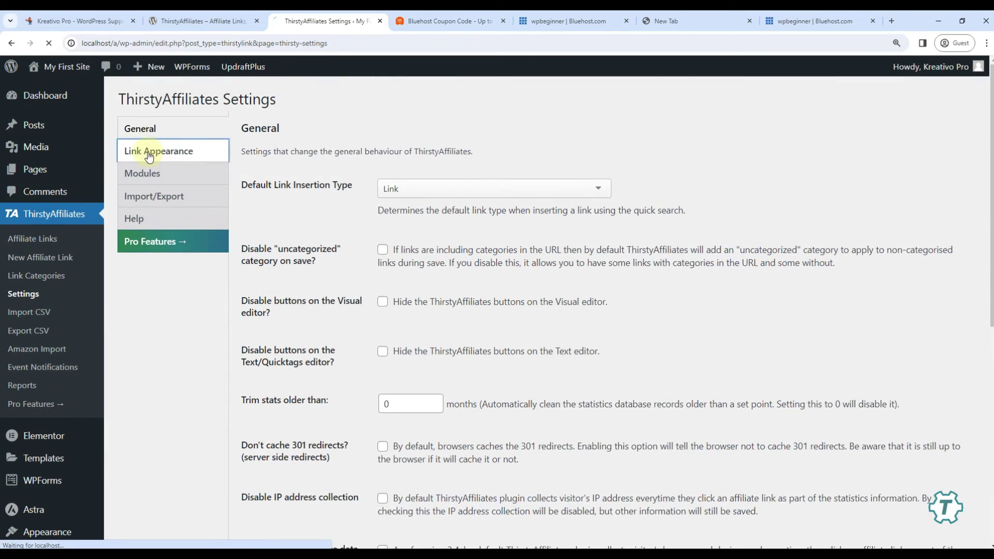
# Copy the CLICK HERE coupon link address and paste it into an empty tab
pyautogui.click(445, 21)
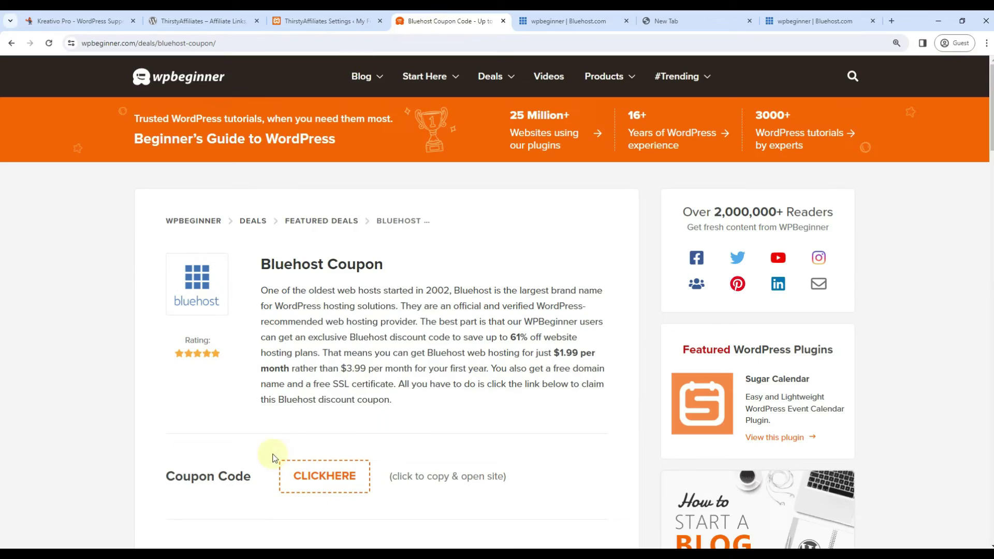
pyautogui.rightClick(317, 483)
pyautogui.click(331, 400)
pyautogui.click(668, 21)
pyautogui.write('https://www.wpbeginner.com/refer/bluehost/')
pyautogui.doubleClick(187, 43)
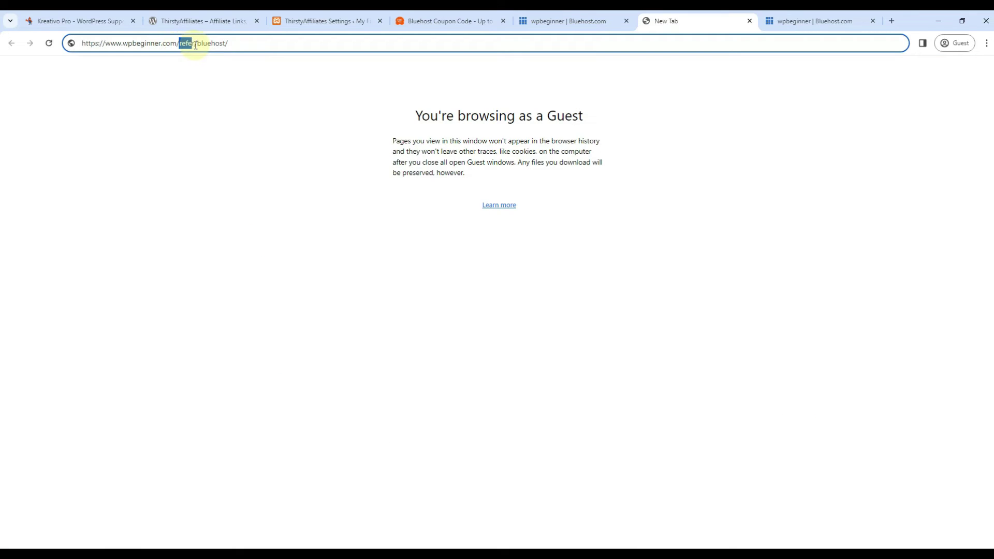
# Keep 'recommends' as the link prefix and note link-category in the example URL
pyautogui.click(322, 20)
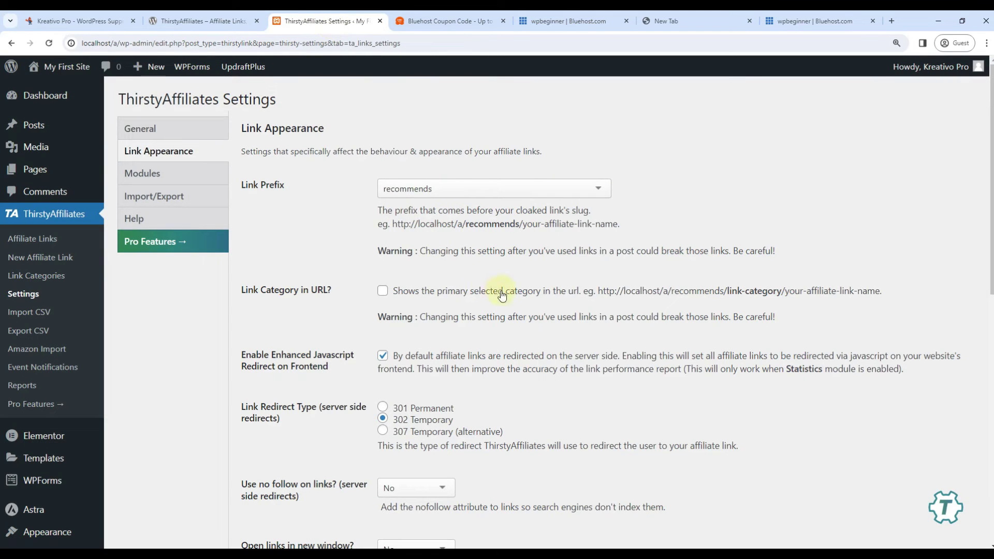
pyautogui.click(437, 190)
pyautogui.scroll(-4, 443, 249)
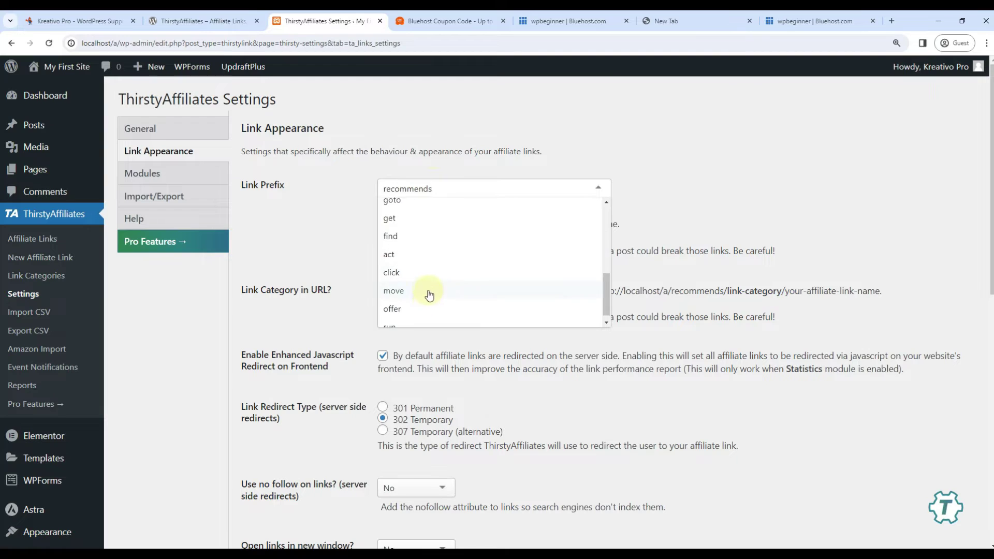
pyautogui.scroll(4, 429, 294)
pyautogui.click(472, 223)
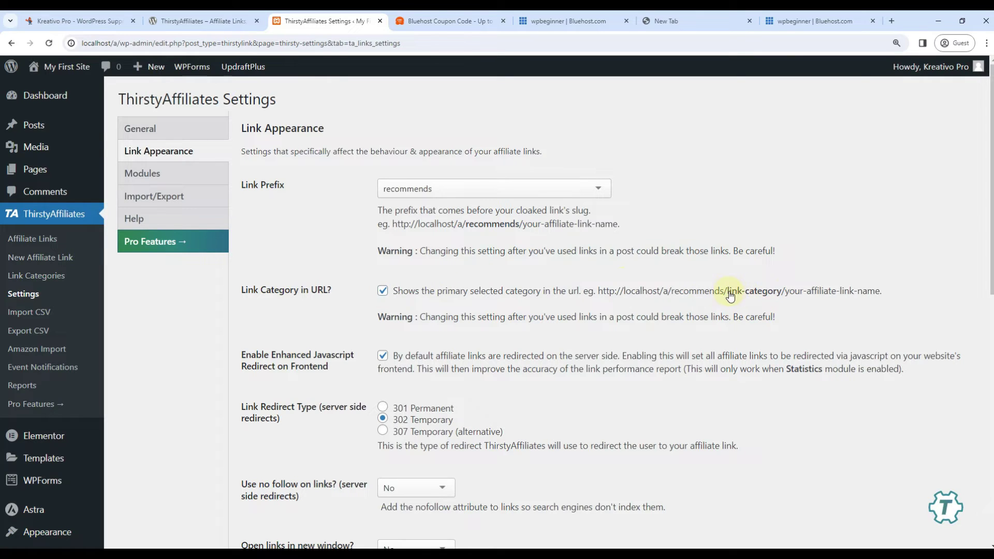
pyautogui.moveTo(730, 295); pyautogui.dragTo(790, 296)
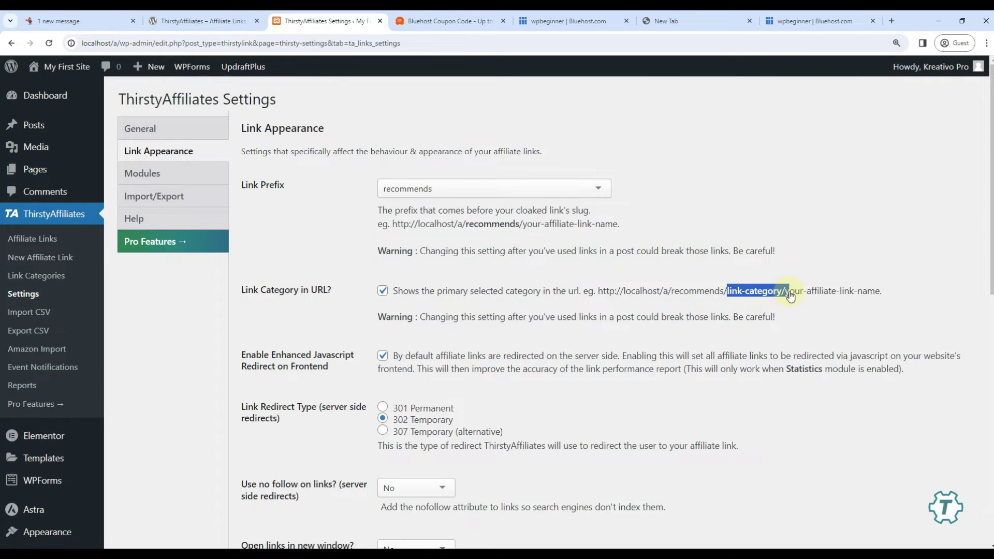
pyautogui.click(784, 261)
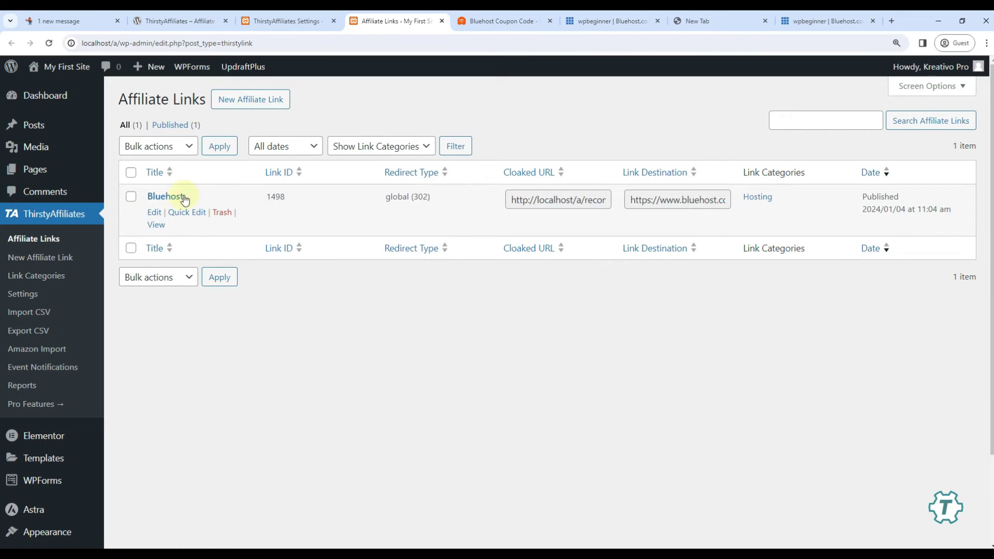
# Review the Link Category in URL explanation, then start a new link titled bluehost
pyautogui.hotkey('ctrl', 'shift', 'Tab')
pyautogui.moveTo(241, 289); pyautogui.dragTo(661, 317)
pyautogui.click(394, 21)
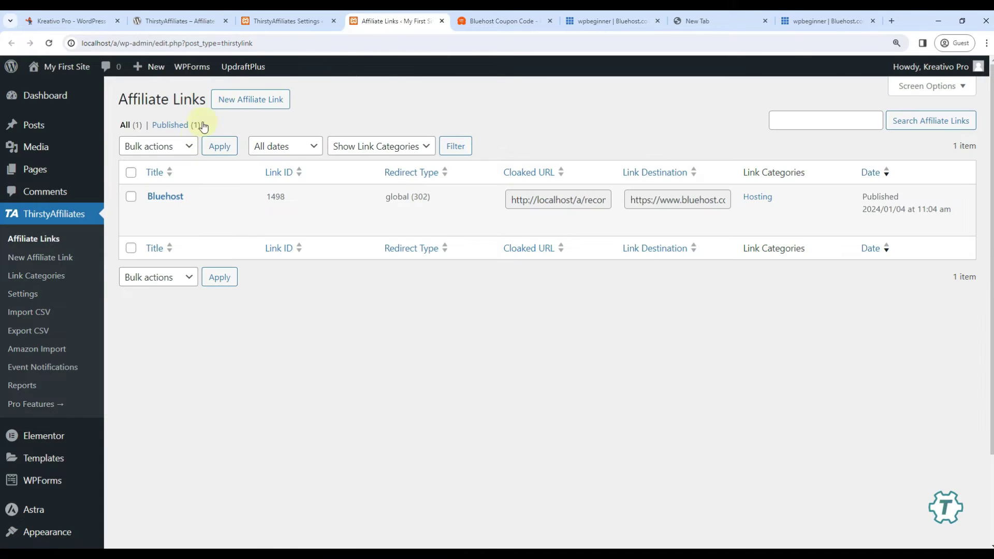
pyautogui.click(251, 99)
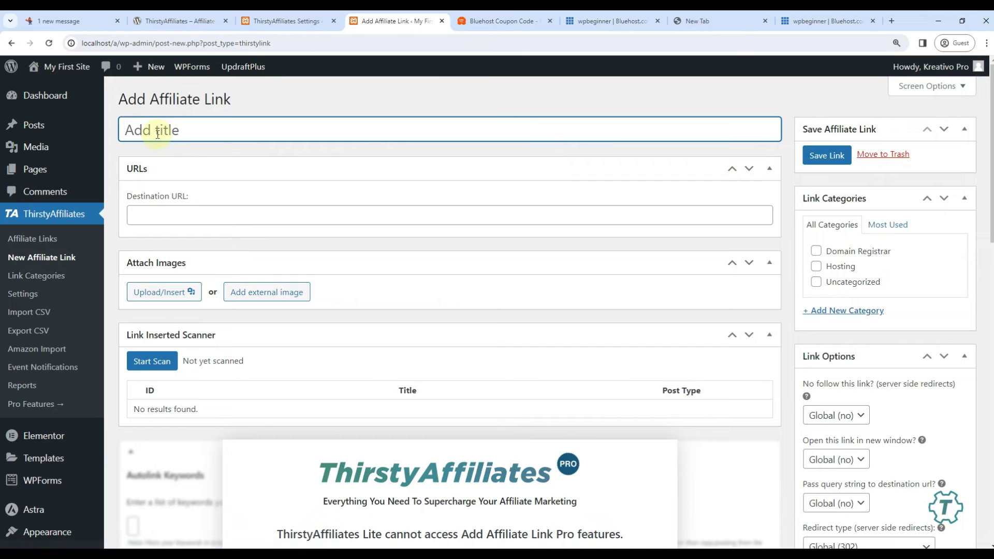
pyautogui.write('bluehost')
# Set the full Bluehost offer URL as destination, file it under Domain Registrar, and save
pyautogui.click(192, 217)
pyautogui.write('https://www.wpbeginner.com/refer/bluehost/')
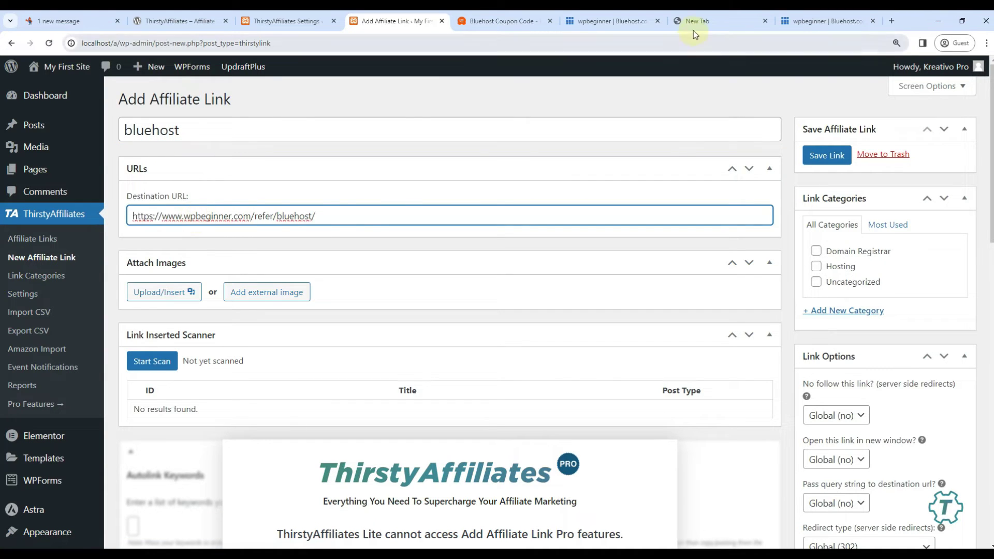
pyautogui.click(696, 22)
pyautogui.click(396, 20)
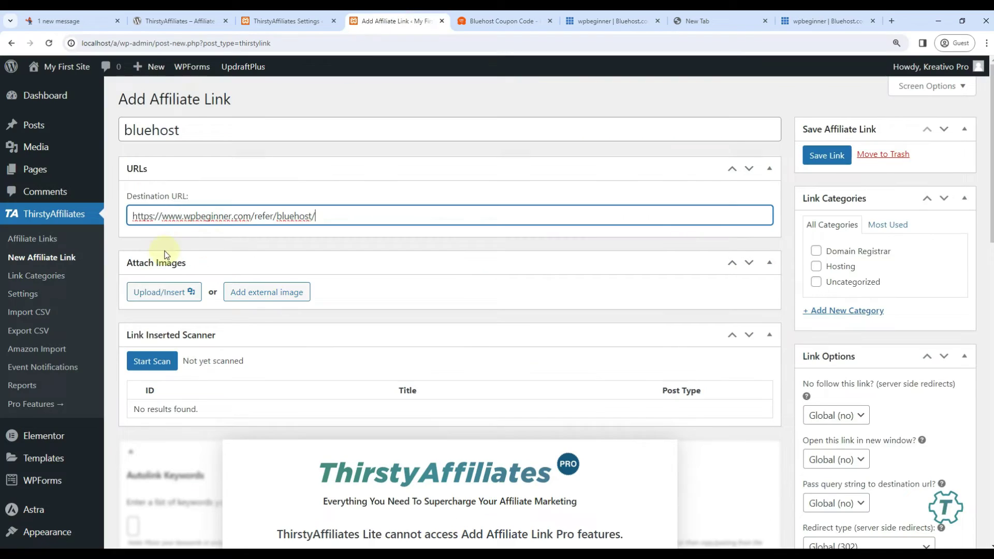
pyautogui.hotkey('ctrl', 'a')
pyautogui.hotkey('ctrl', 'v')
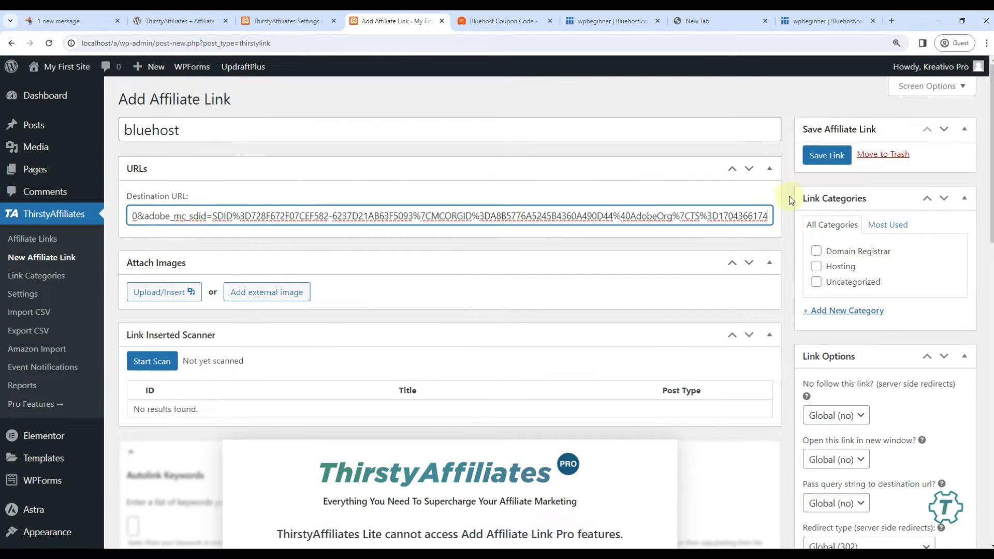
pyautogui.click(816, 251)
pyautogui.click(827, 155)
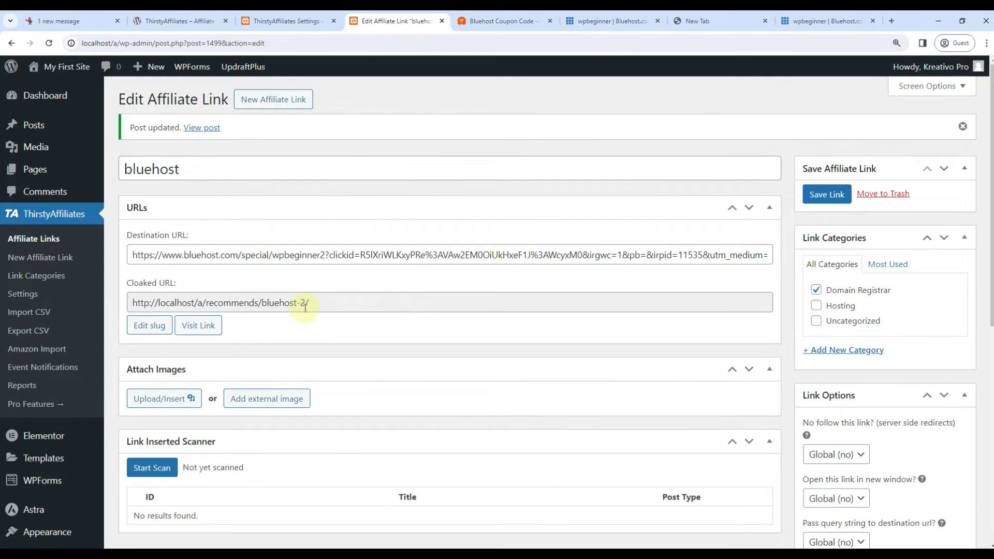
# Turn on Link Category in URL in Link Appearance and save, giving /recommends/hosting/bluehost/
pyautogui.moveTo(205, 303); pyautogui.dragTo(257, 303)
pyautogui.click(23, 294)
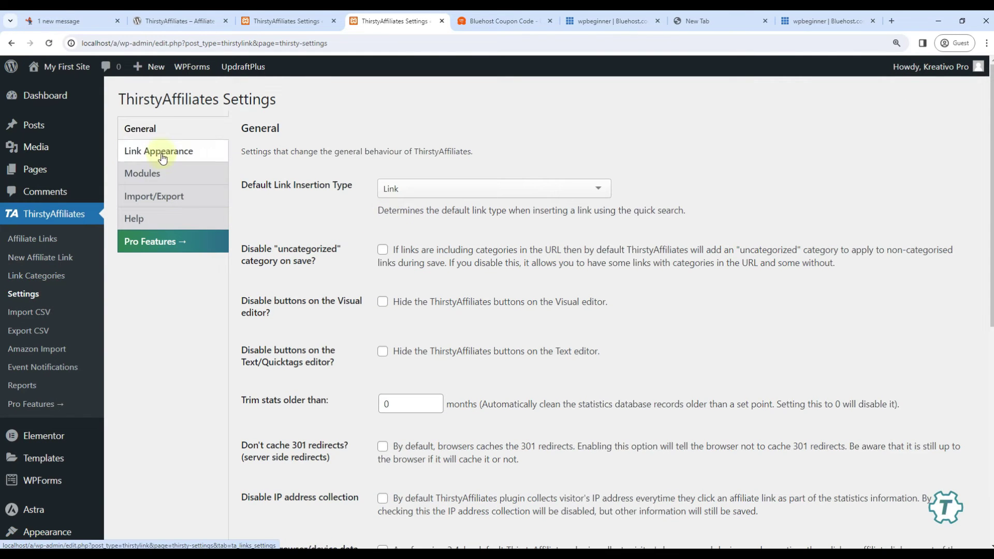
pyautogui.click(160, 151)
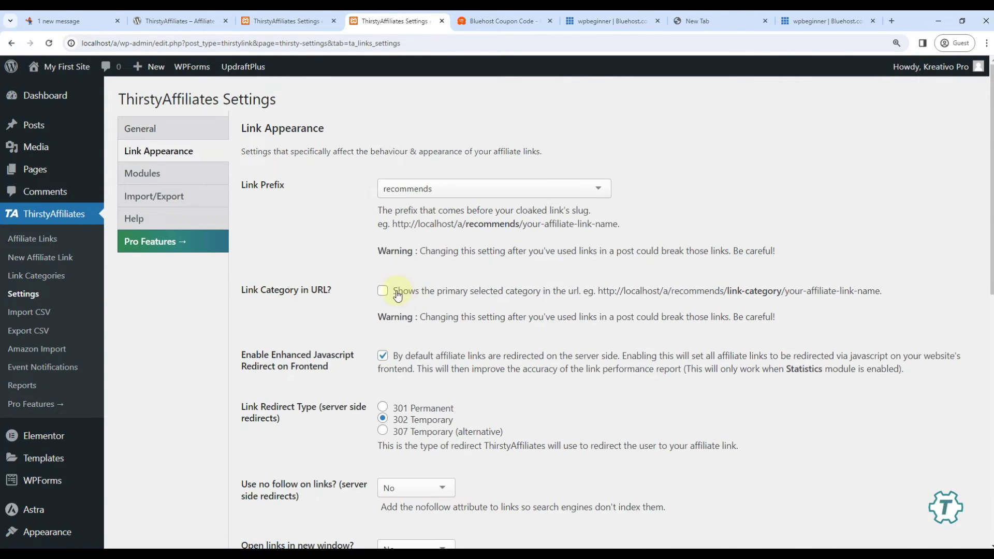
pyautogui.scroll(-10, 355, 299)
pyautogui.click(270, 367)
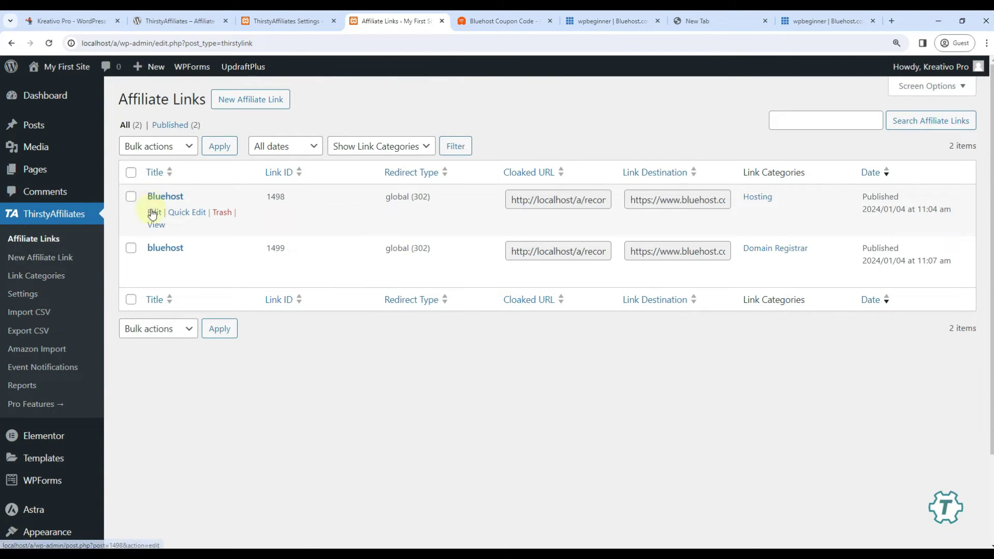
pyautogui.click(154, 212)
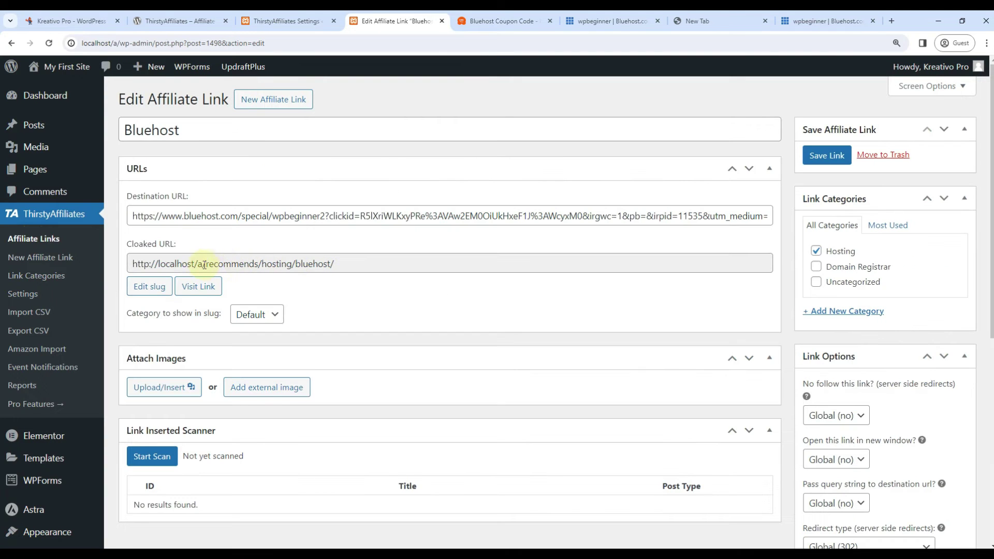
# Open the second bluehost link, delete '-2' from its slug, and save the link
pyautogui.click(34, 238)
pyautogui.click(164, 249)
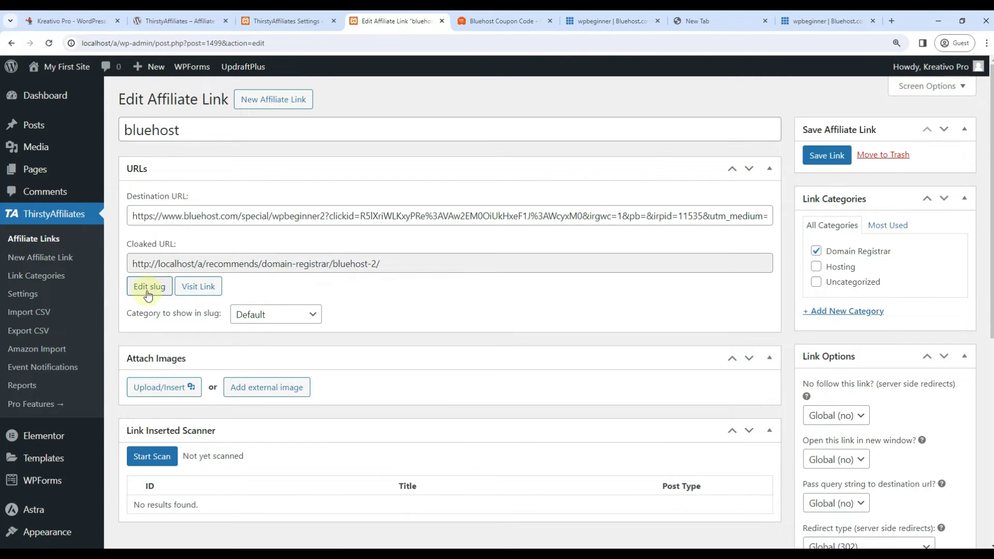
pyautogui.click(149, 286)
pyautogui.click(187, 264)
pyautogui.press('BackSpace')
pyautogui.press('BackSpace')
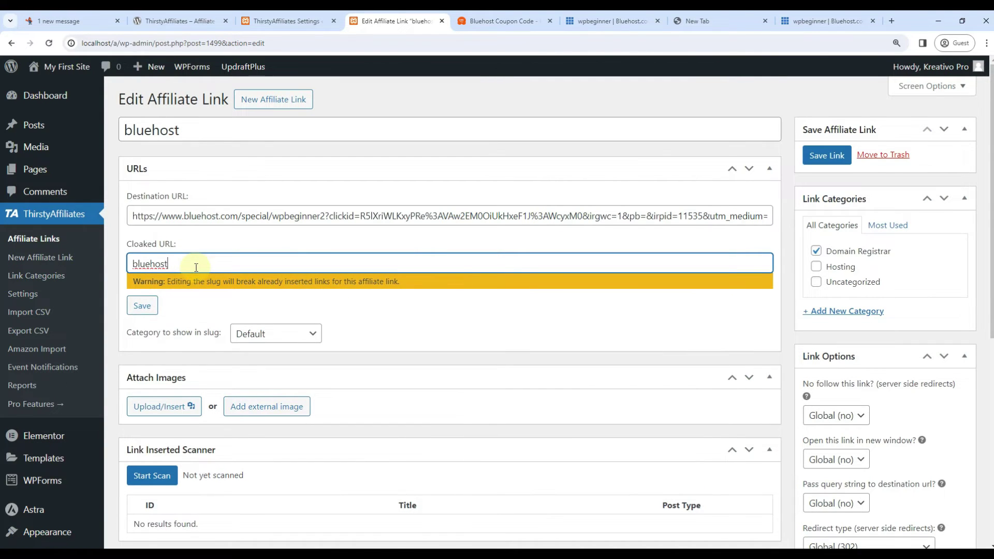
pyautogui.click(136, 305)
pyautogui.click(827, 155)
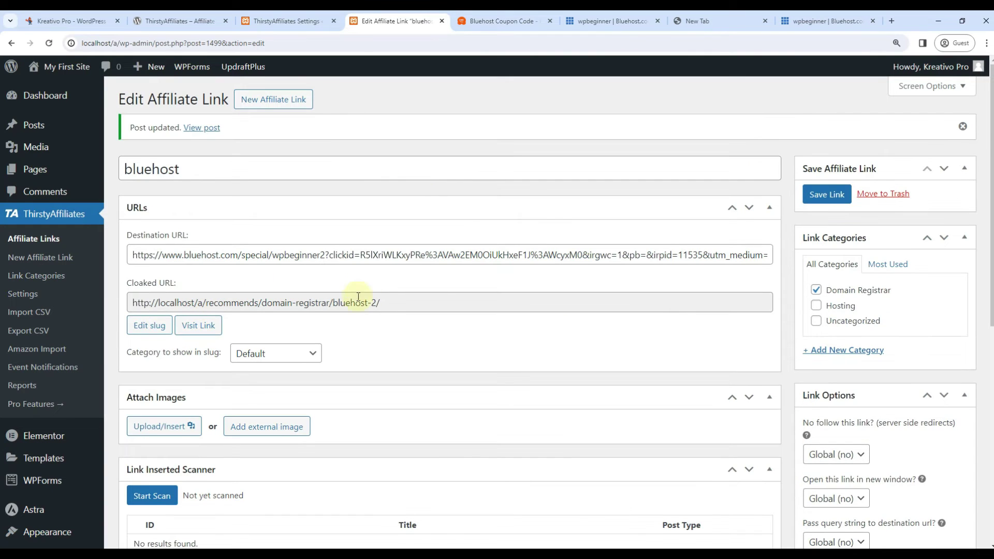
# Remove '-2' from the slug again so it reads /recommends/domain-registrar/bluehost/
pyautogui.click(150, 326)
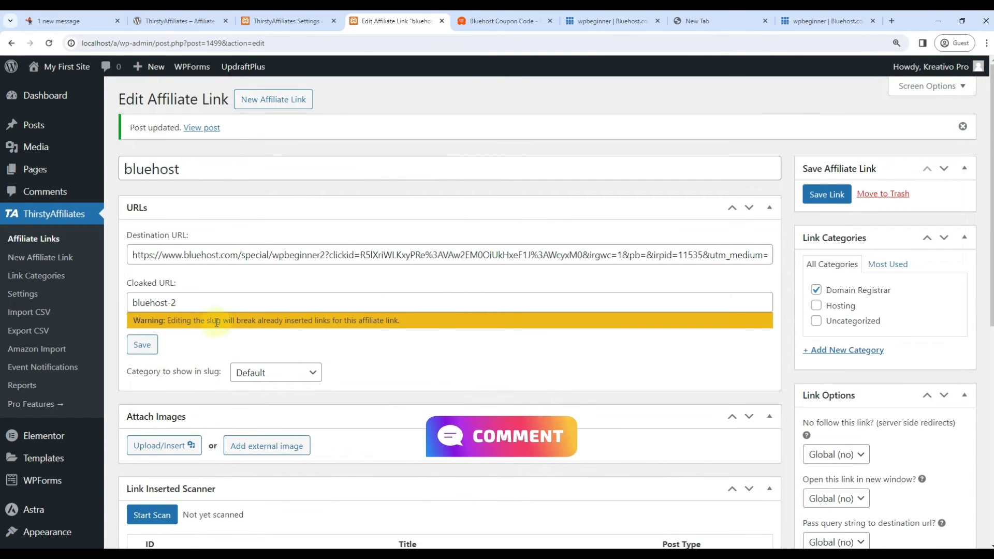
pyautogui.click(214, 303)
pyautogui.press('BackSpace')
pyautogui.press('BackSpace')
pyautogui.click(143, 353)
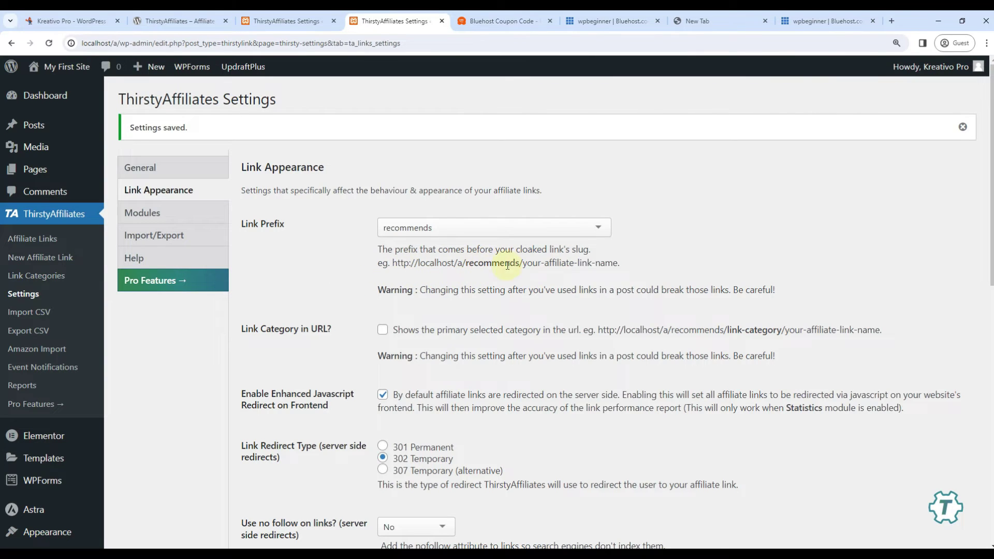
# Keep the 'recommends' prefix and choose 301 Permanent redirects
pyautogui.click(436, 237)
pyautogui.scroll(-3, 413, 289)
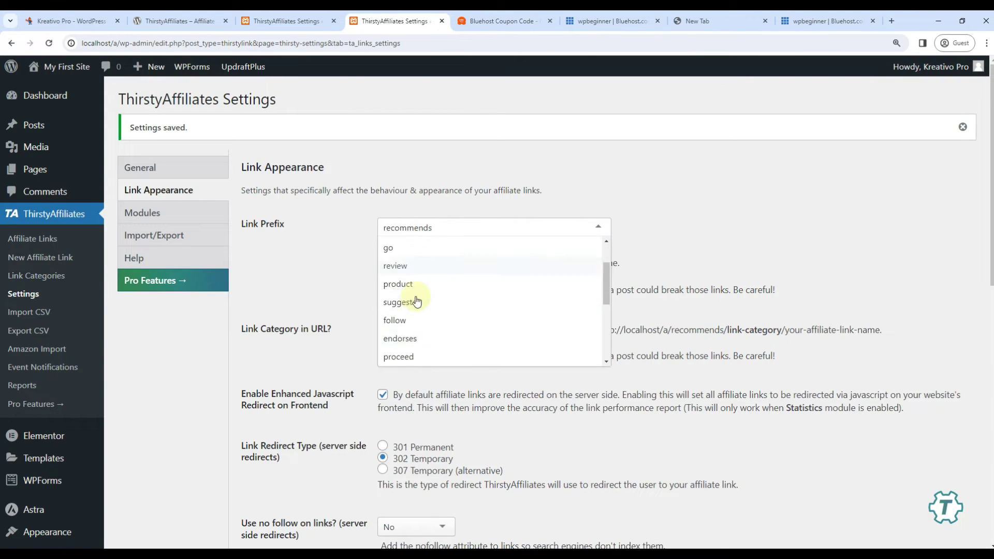
pyautogui.scroll(3, 456, 311)
pyautogui.click(295, 251)
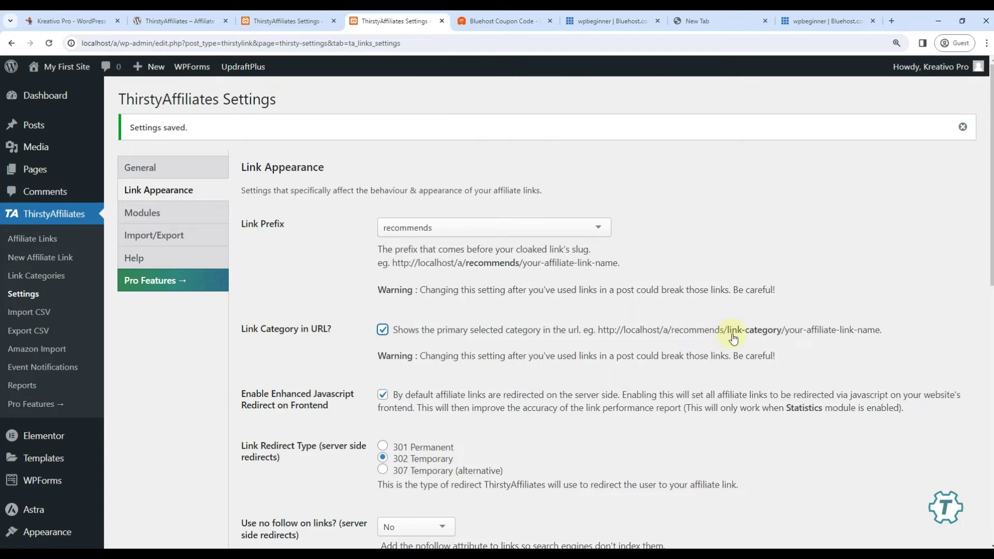
pyautogui.scroll(-3, 340, 297)
pyautogui.scroll(-4, 489, 357)
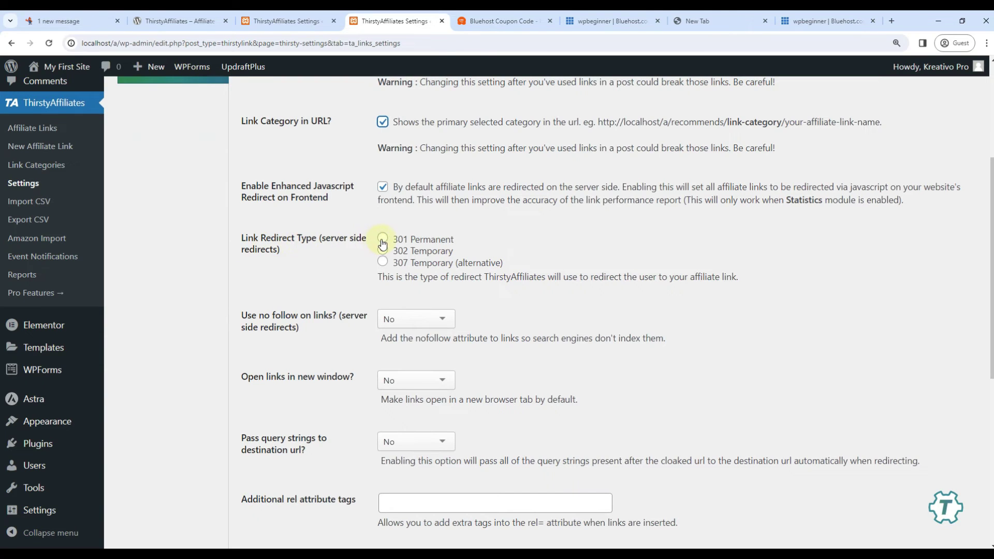
pyautogui.click(382, 239)
# Set nofollow and open-in-new-window to Yes and save the link appearance settings
pyautogui.scroll(-2, 440, 243)
pyautogui.click(390, 214)
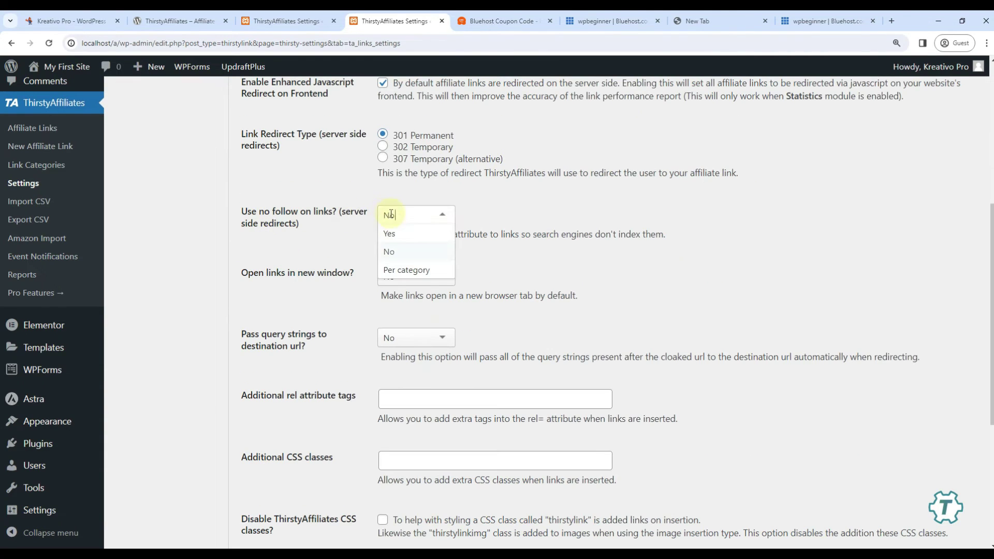
pyautogui.click(389, 234)
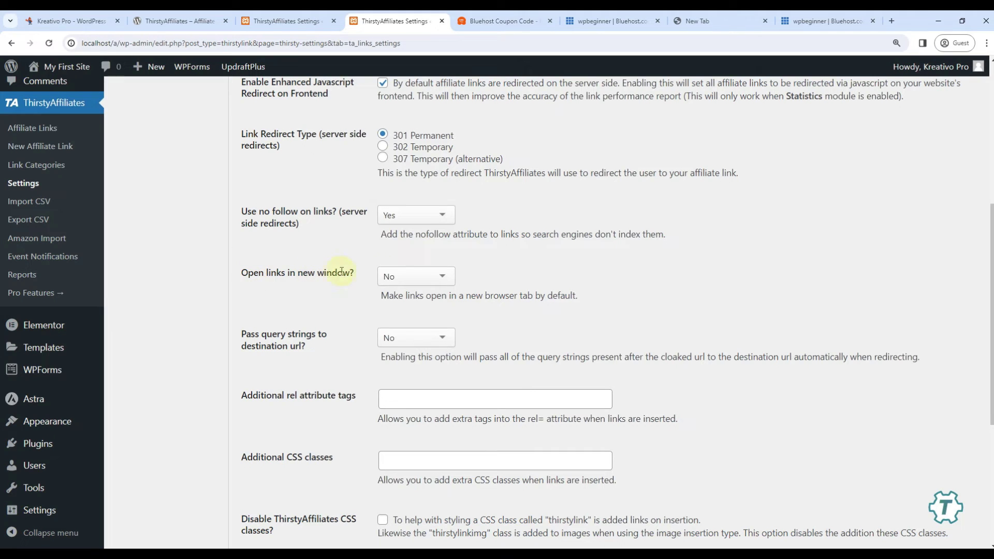
pyautogui.click(402, 277)
pyautogui.click(388, 297)
pyautogui.scroll(-5, 316, 325)
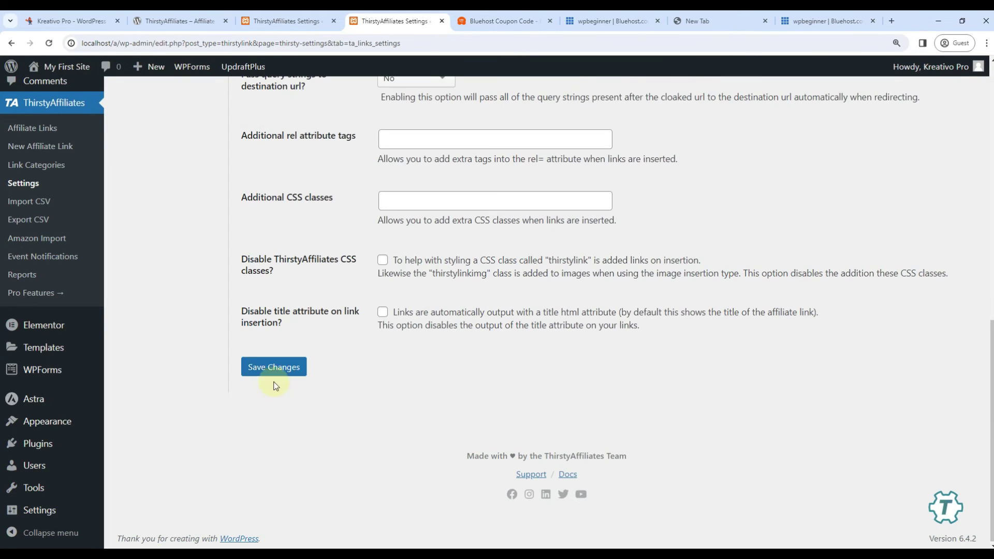
pyautogui.click(303, 373)
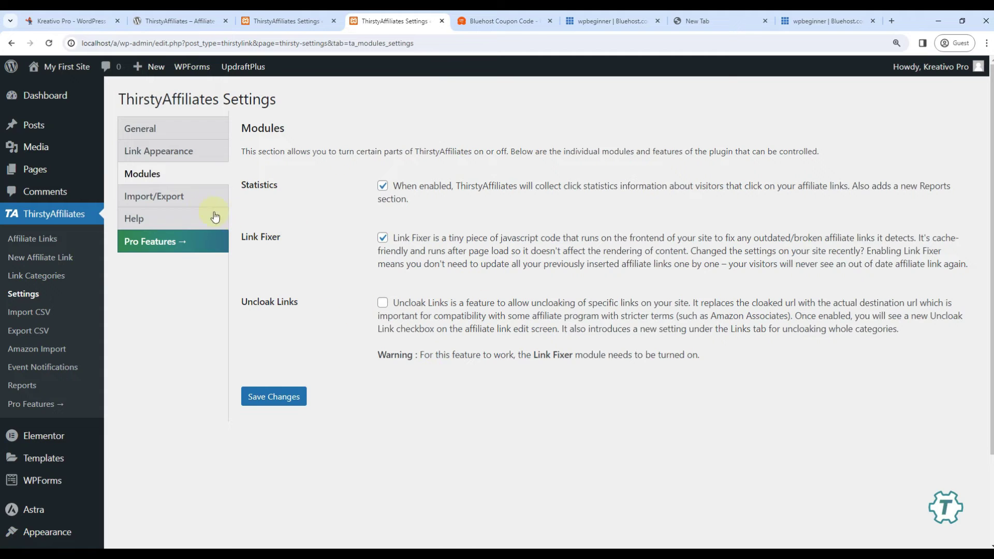
pyautogui.click(135, 196)
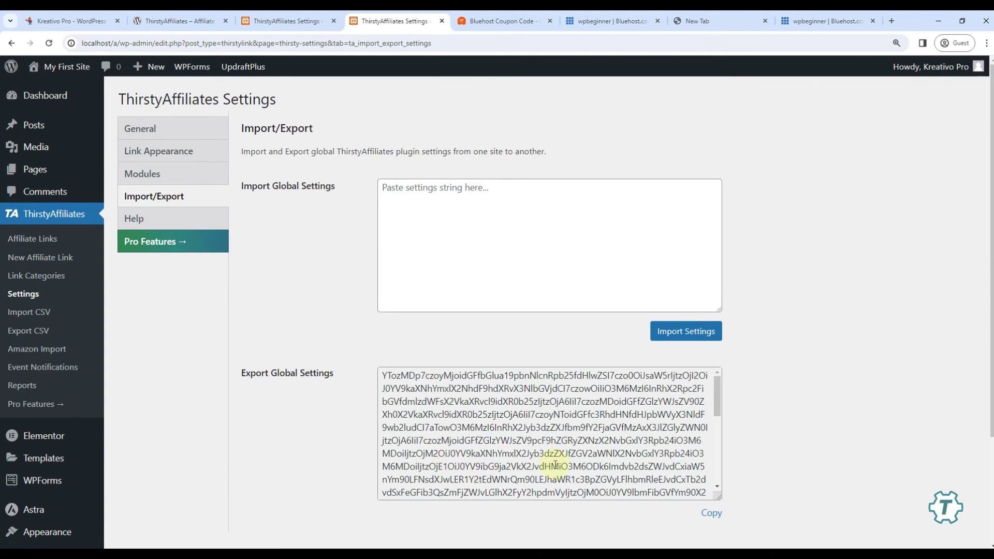
# Browse the locked Import CSV, Export CSV, Amazon Import, Event Notifications and Reports pages, then open Pro Features pricing
pyautogui.scroll(-5, 555, 465)
pyautogui.scroll(5, 555, 465)
pyautogui.click(43, 315)
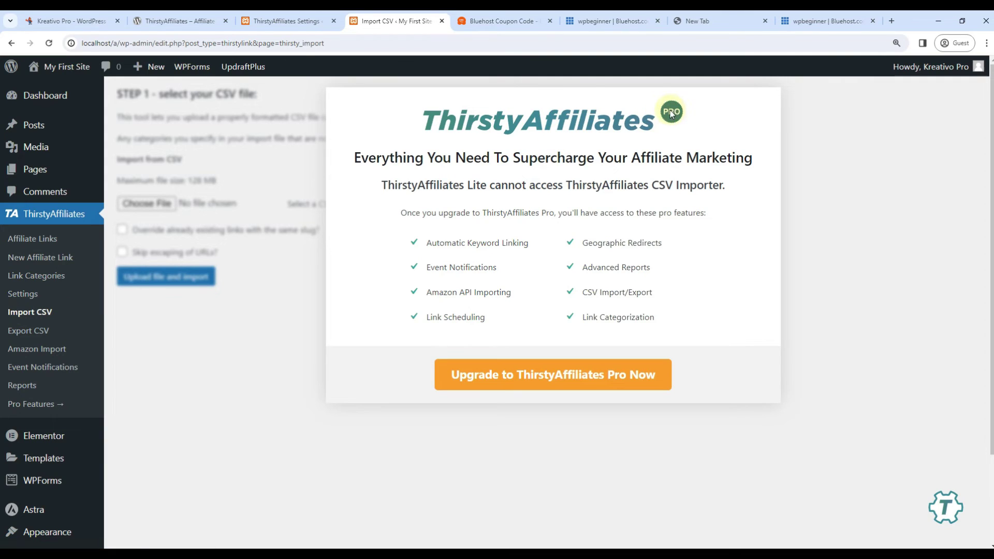
pyautogui.click(25, 334)
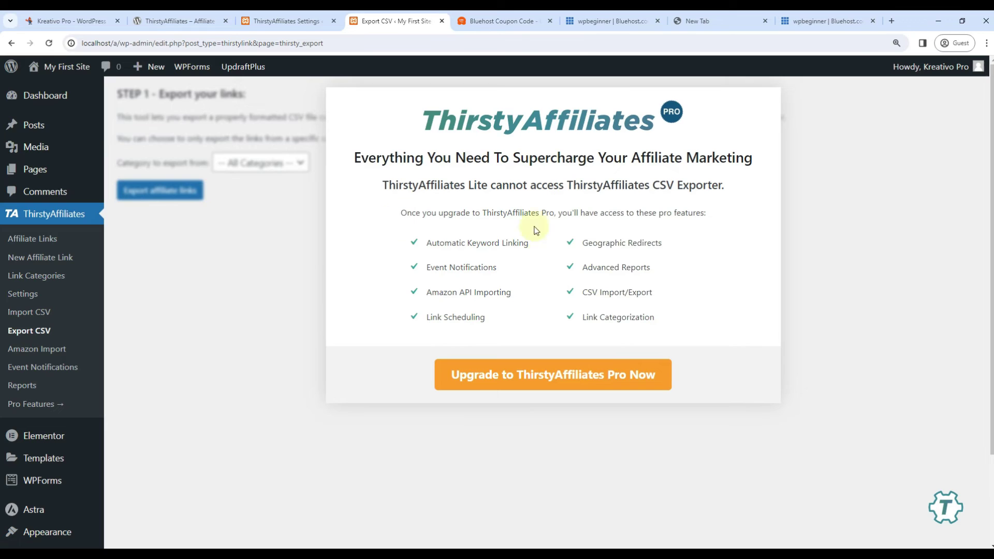
pyautogui.click(25, 357)
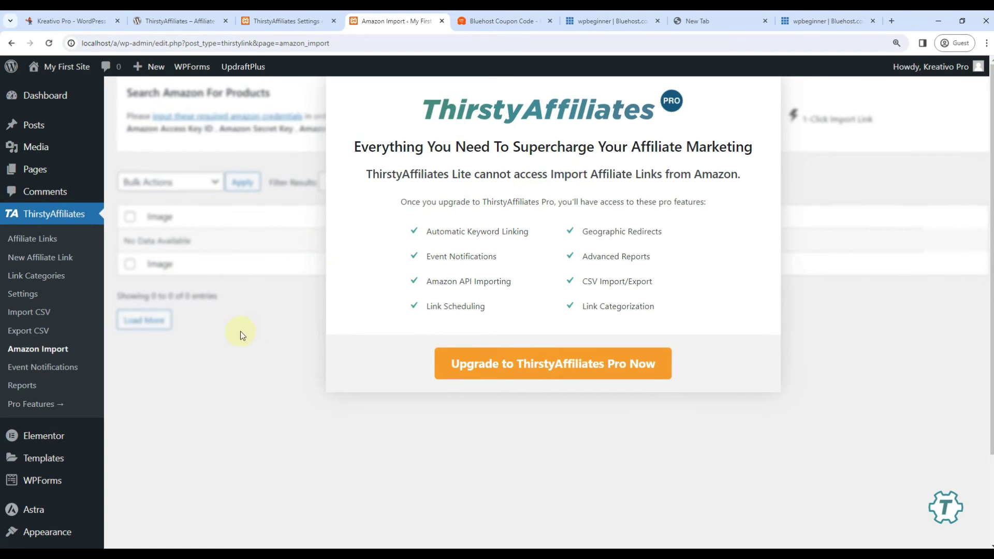
pyautogui.click(39, 367)
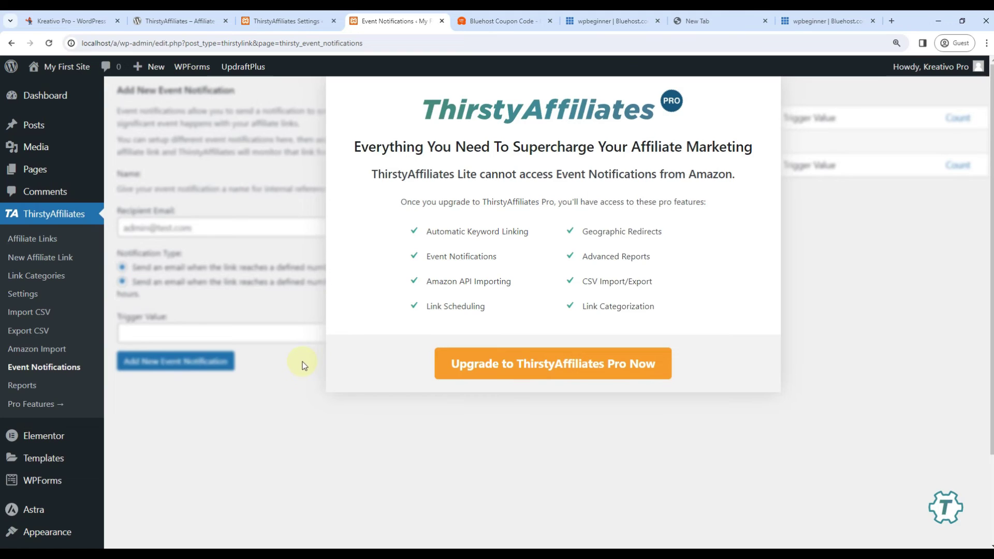
pyautogui.click(20, 390)
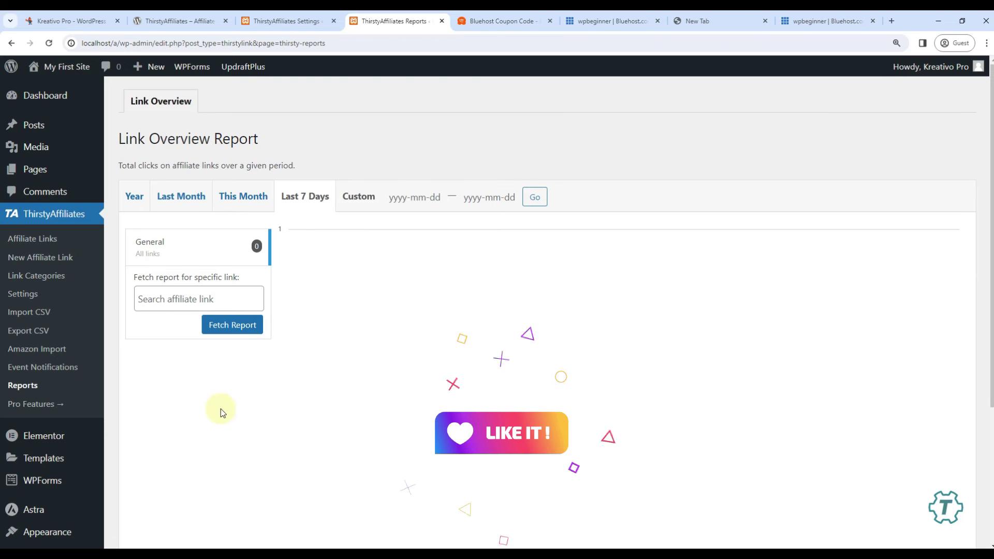
pyautogui.click(14, 408)
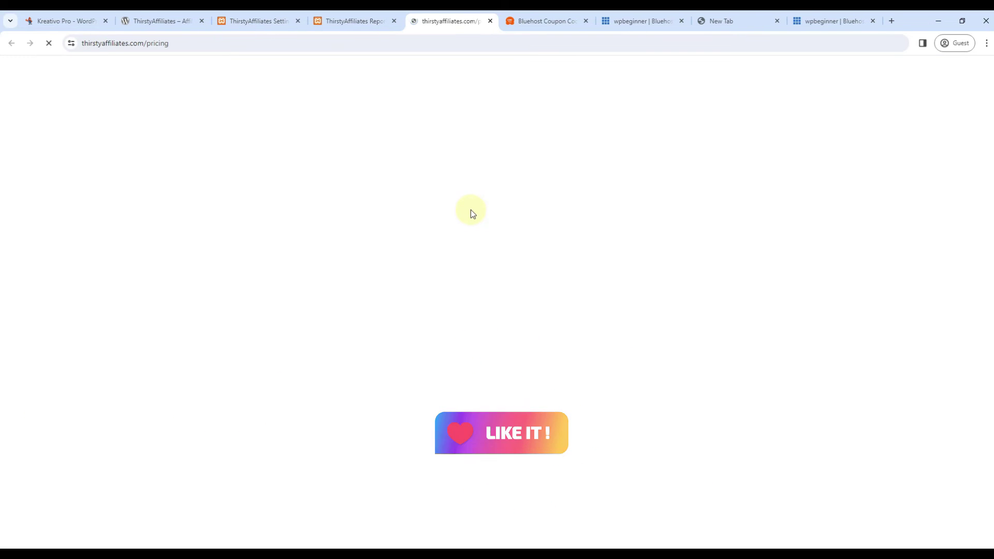
# Go back to the admin tab and revisit the Import CSV page
pyautogui.scroll(-6, 173, 261)
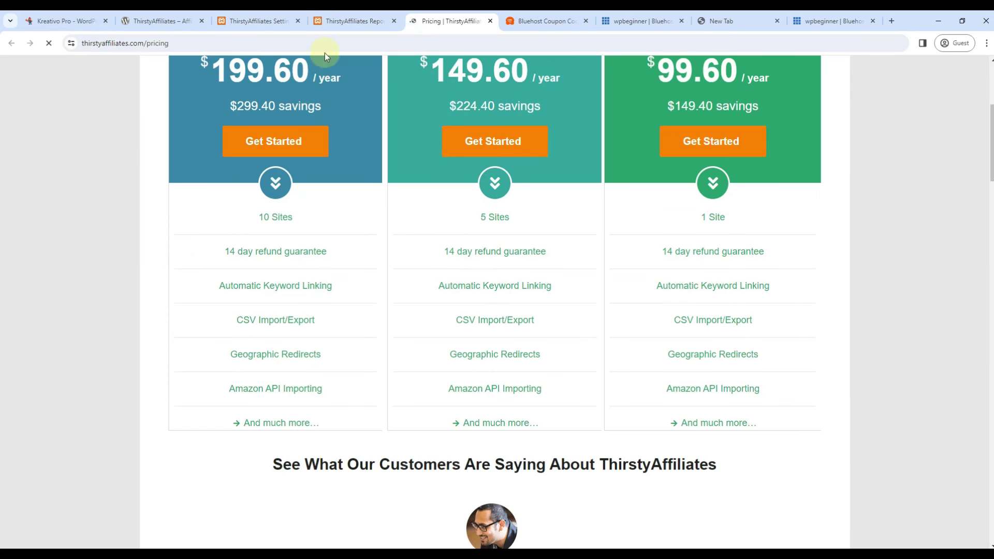
pyautogui.click(341, 21)
pyautogui.click(27, 312)
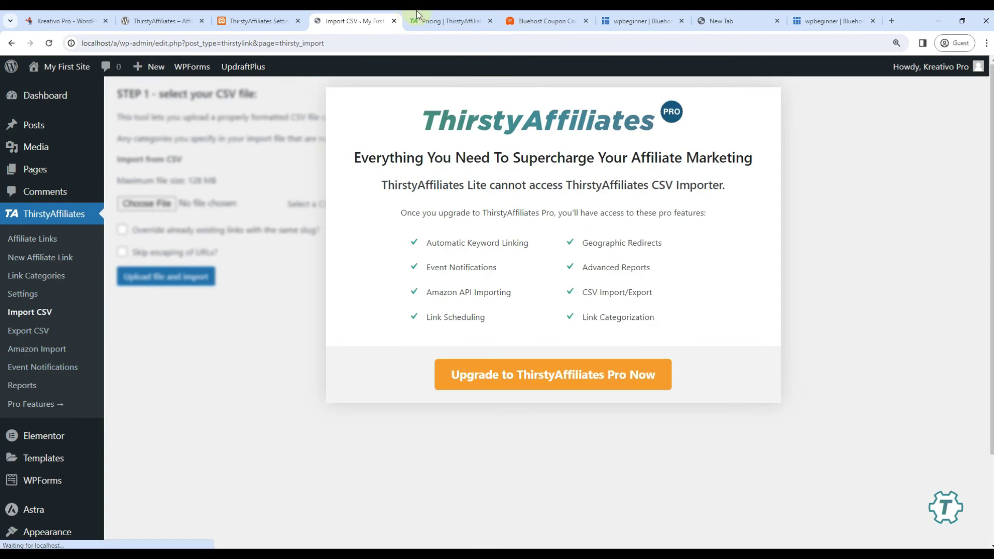
# On the pricing page, scroll to the Pro comparison table and highlight Automatic Keyword Linking
pyautogui.click(417, 14)
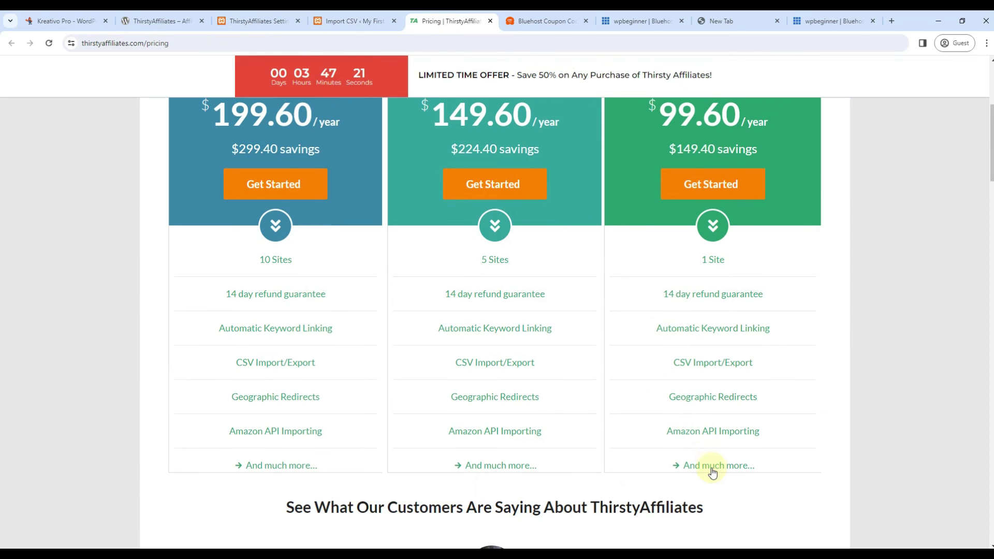
pyautogui.scroll(-6, 710, 468)
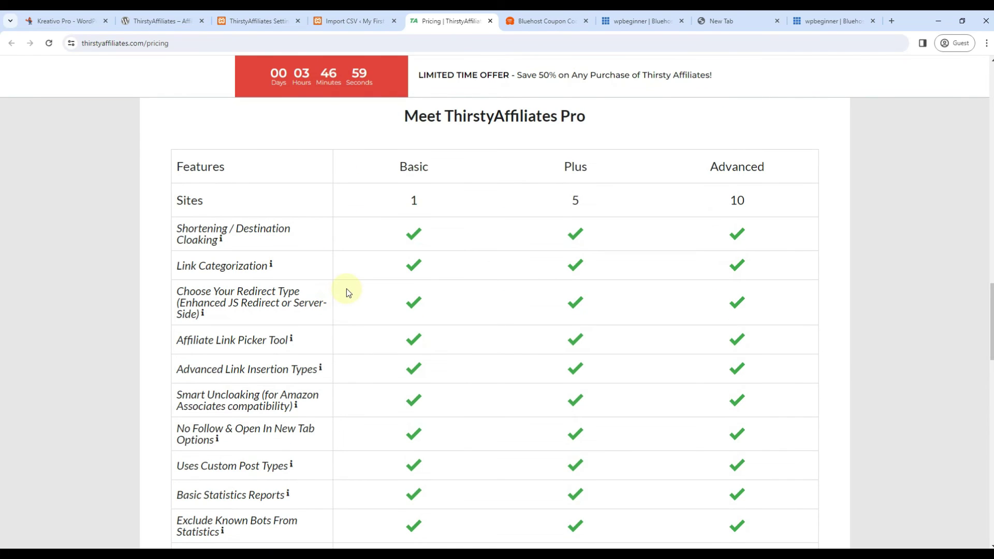
pyautogui.scroll(-8, 344, 290)
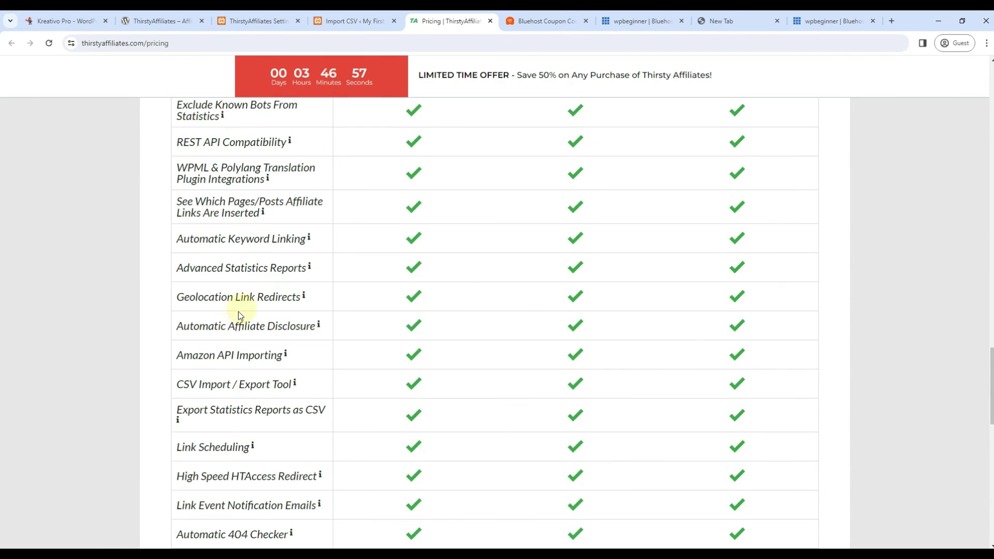
pyautogui.moveTo(177, 238); pyautogui.dragTo(314, 246)
# Check both Bluehost links' 301 redirects in the Affiliate Links list, then go back to the pricing tab
pyautogui.click(355, 21)
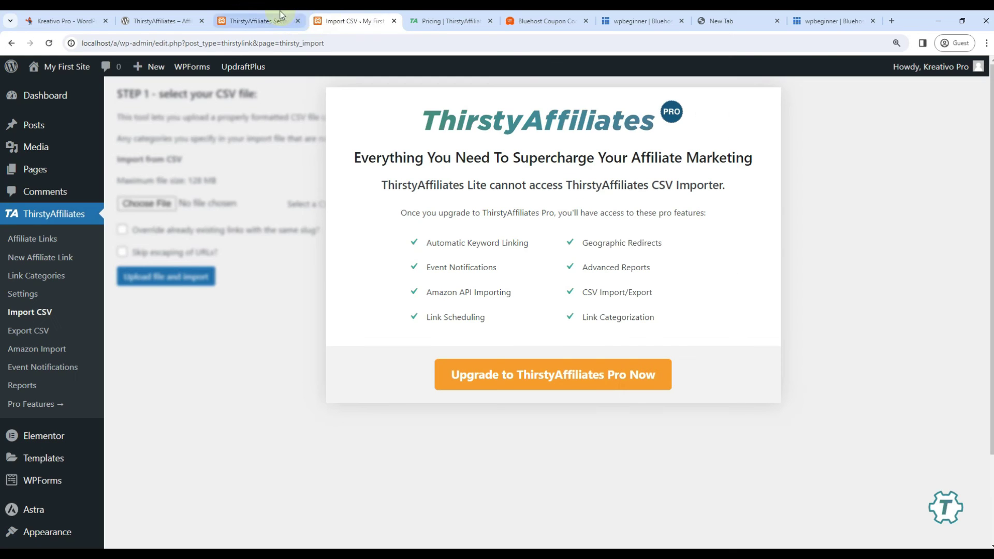
pyautogui.click(259, 20)
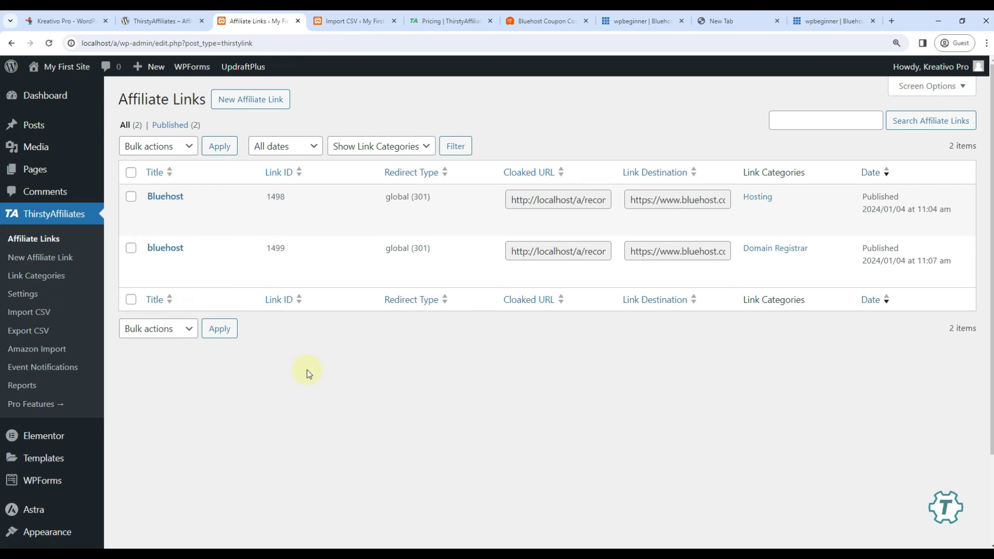
pyautogui.moveTo(165, 205)
pyautogui.click(453, 21)
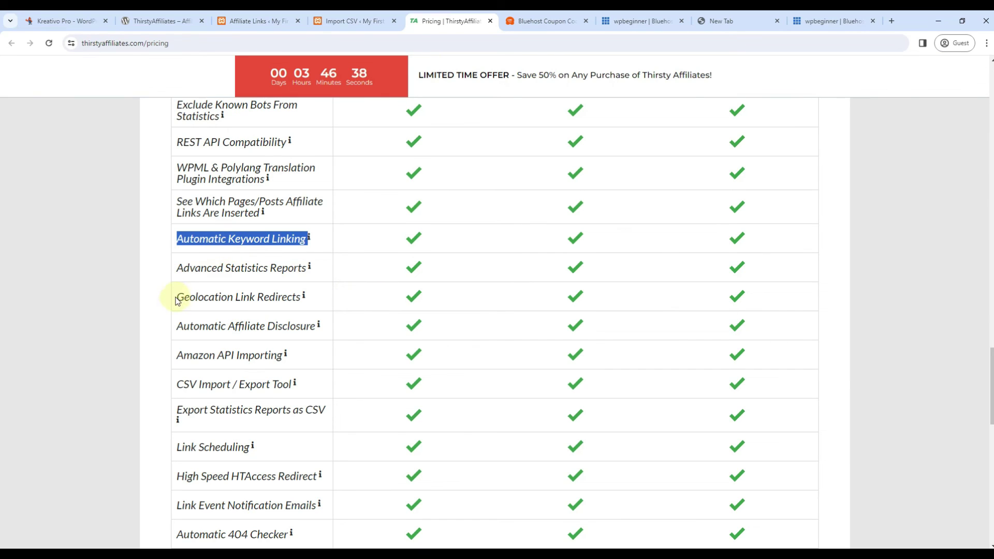
# Highlight then deselect Geolocation Link Redirects in the Pro table, and switch to the WPBeginner Bluehost coupon tab
pyautogui.moveTo(177, 297); pyautogui.dragTo(301, 296)
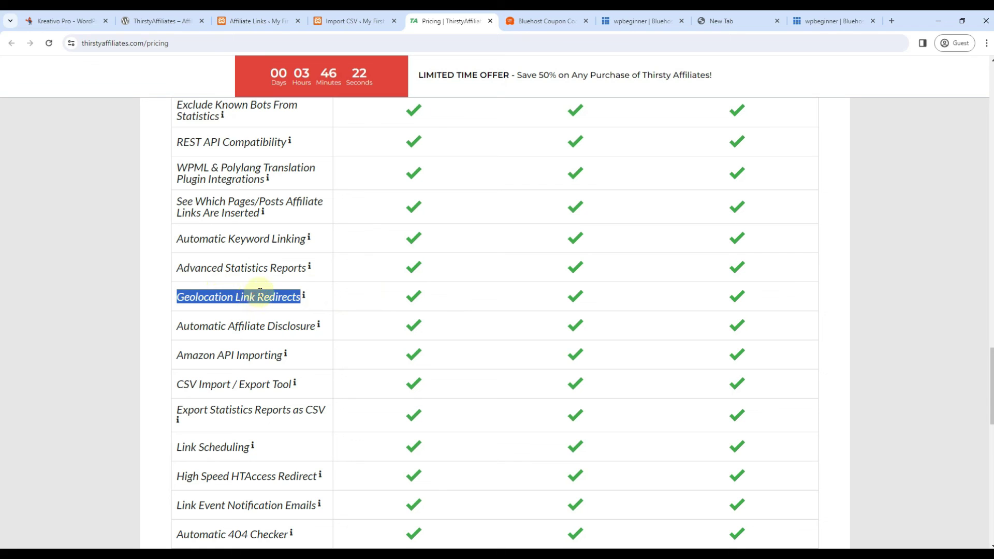
pyautogui.click(275, 273)
pyautogui.click(536, 21)
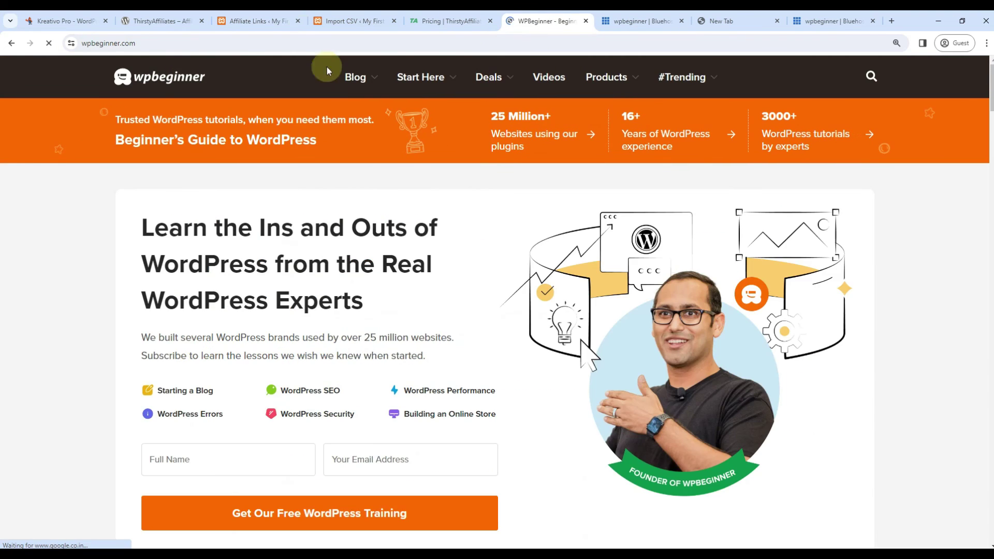
# Return to the Import CSV admin tab, then use Ctrl+2 to move off it, bringing up the Kreativo Pro Support booking page
pyautogui.click(344, 21)
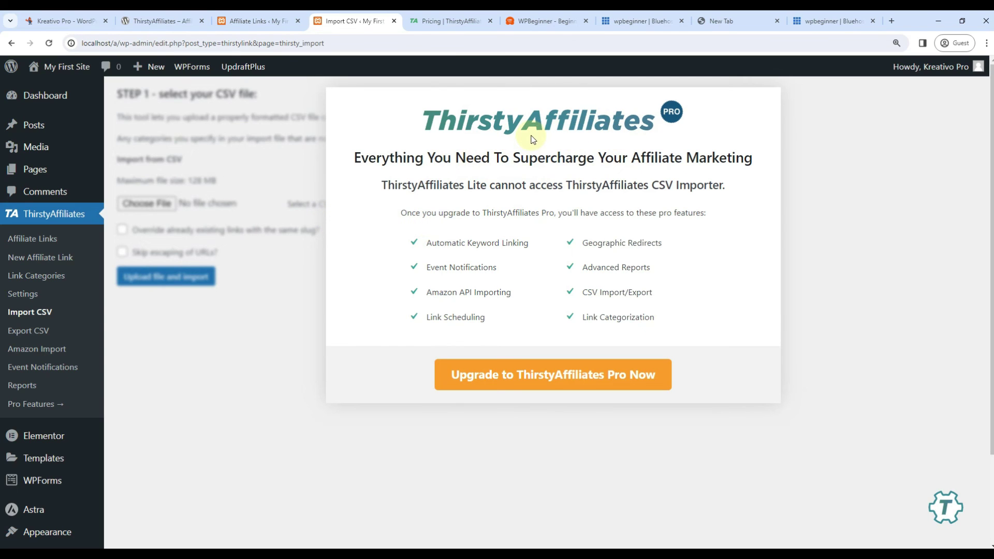
pyautogui.hotkey('ctrl', '2')
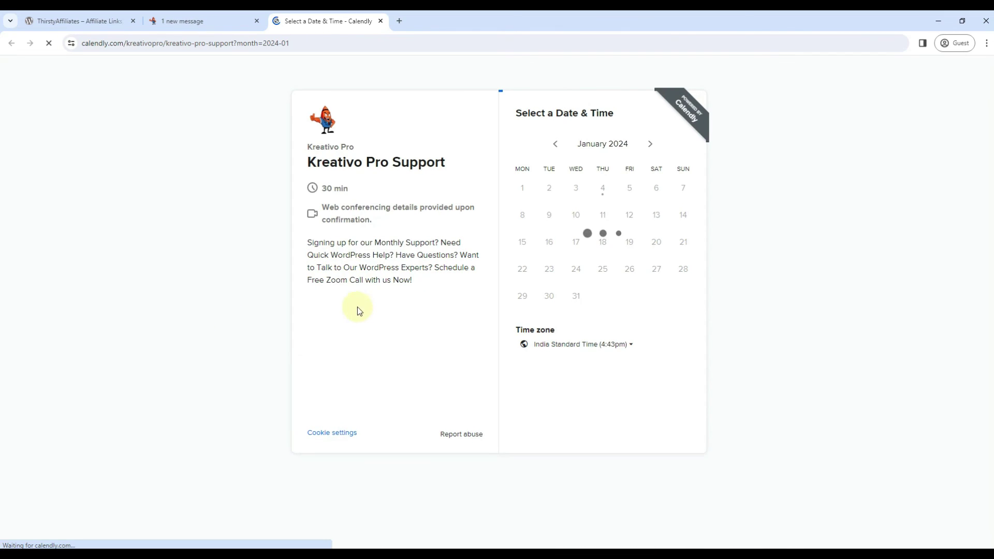
# Close the Calendly booking tab, leaving the Kreativo Pro homepage with its Free Website Audit form
pyautogui.middleClick(321, 26)
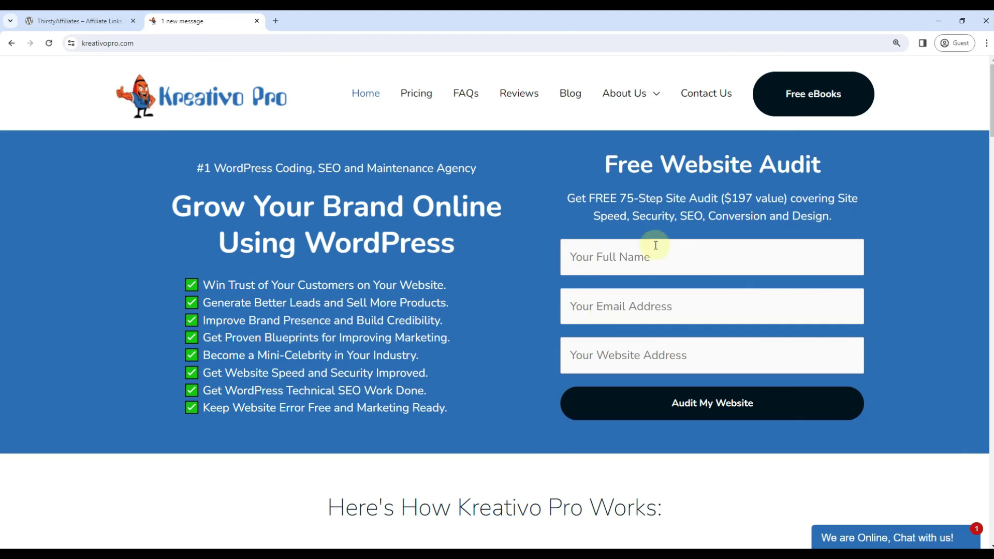